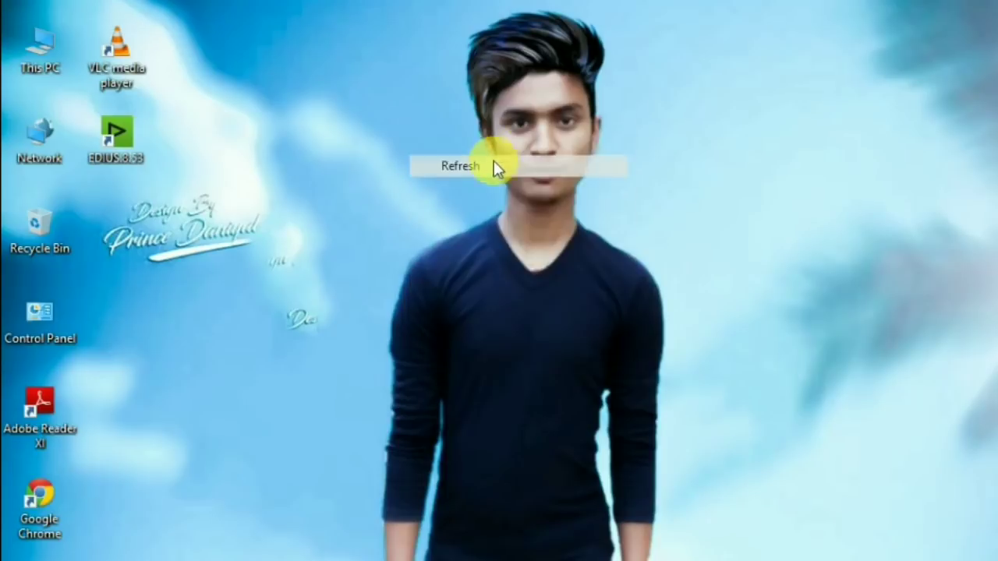
# Refresh the desktop, then open Local Disk (E:) from This PC in a maximized window
pyautogui.rightClick(493, 161)
pyautogui.click(499, 212)
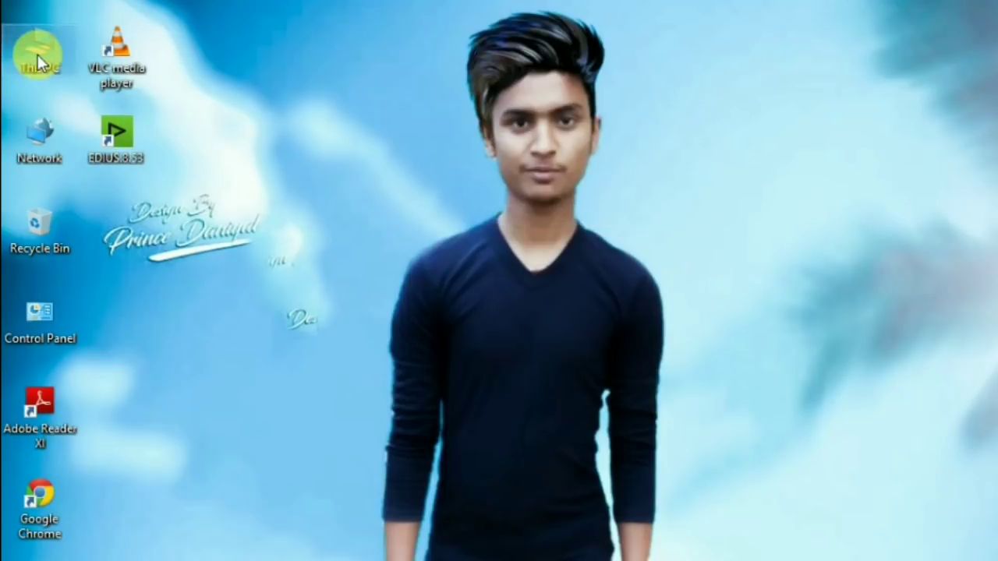
pyautogui.doubleClick(37, 55)
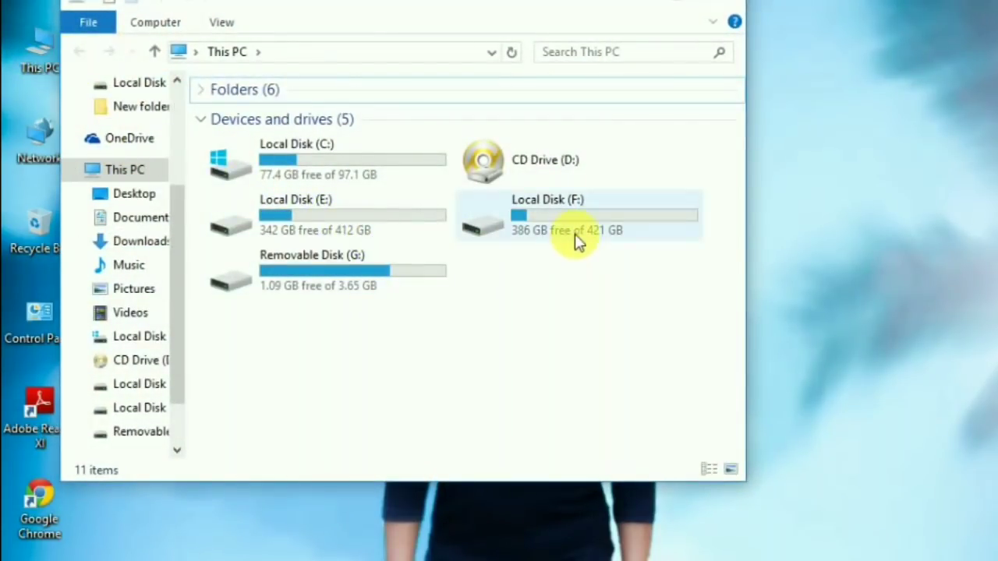
pyautogui.click(514, 220)
pyautogui.doubleClick(352, 210)
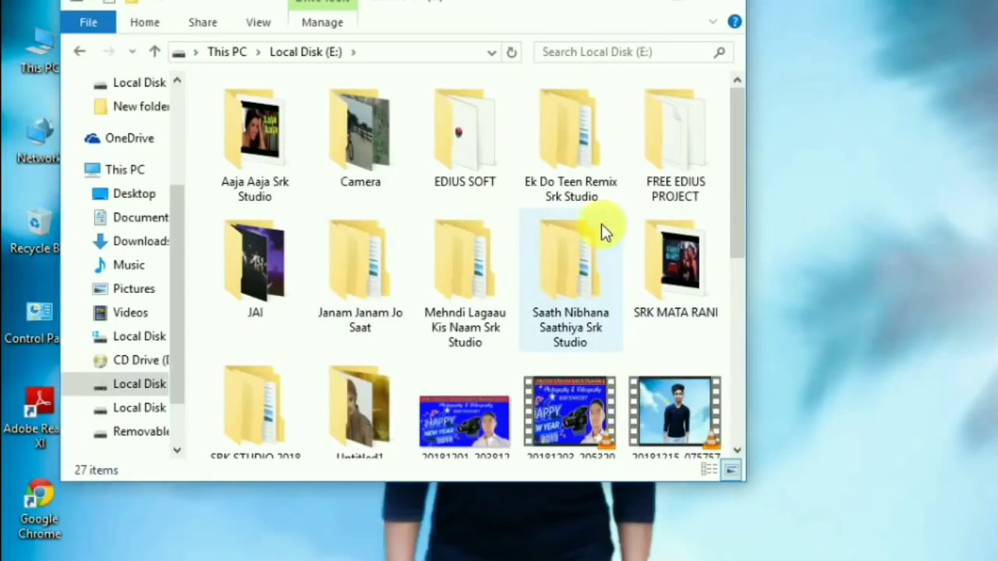
pyautogui.doubleClick(472, 6)
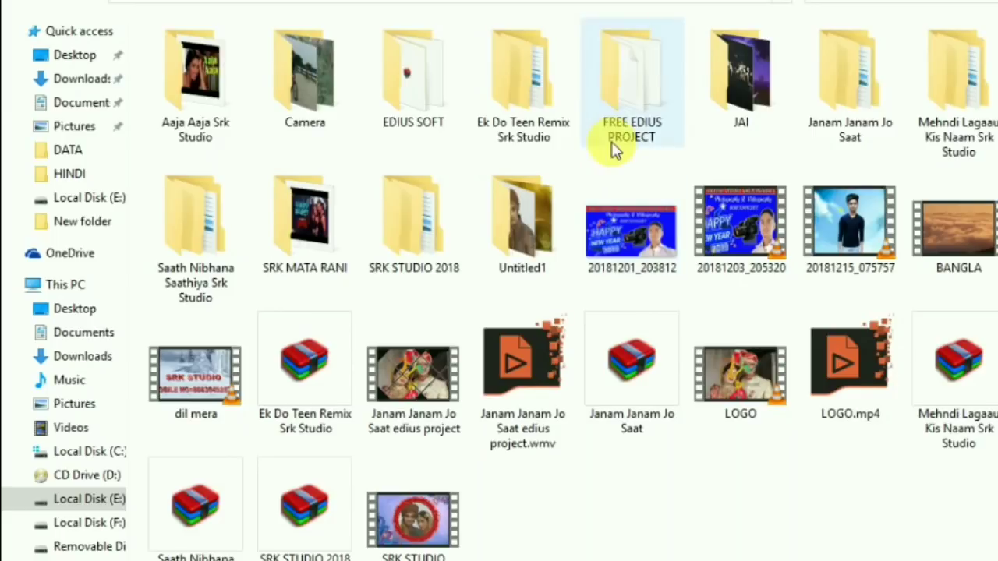
pyautogui.rightClick(608, 558)
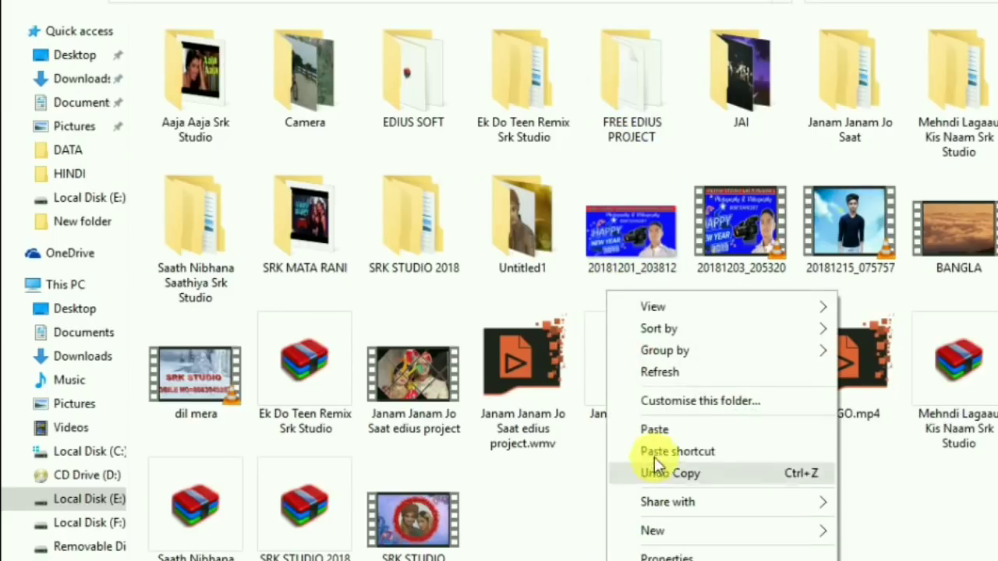
pyautogui.click(654, 371)
pyautogui.rightClick(613, 530)
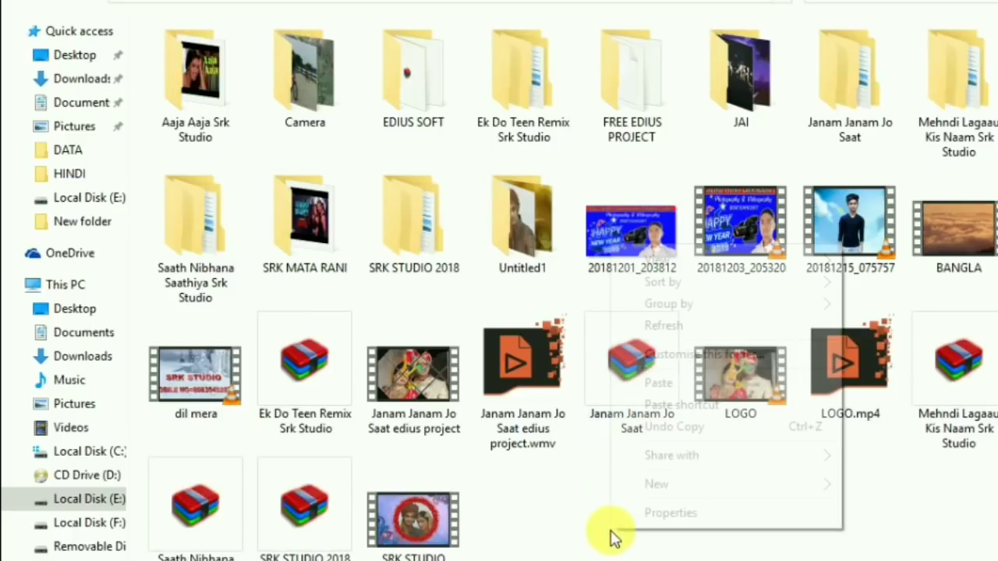
pyautogui.click(648, 326)
pyautogui.rightClick(573, 549)
pyautogui.click(628, 366)
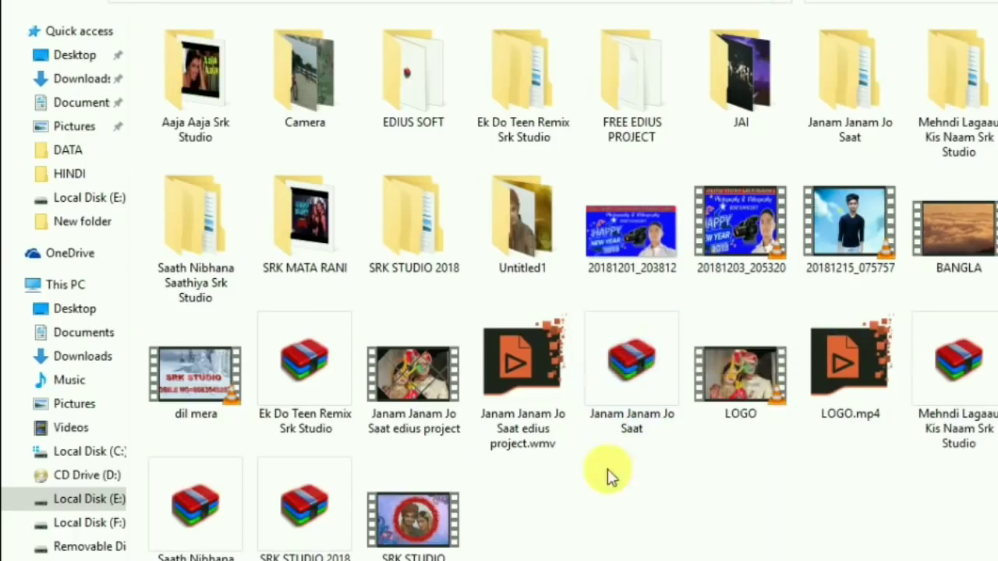
pyautogui.click(184, 266)
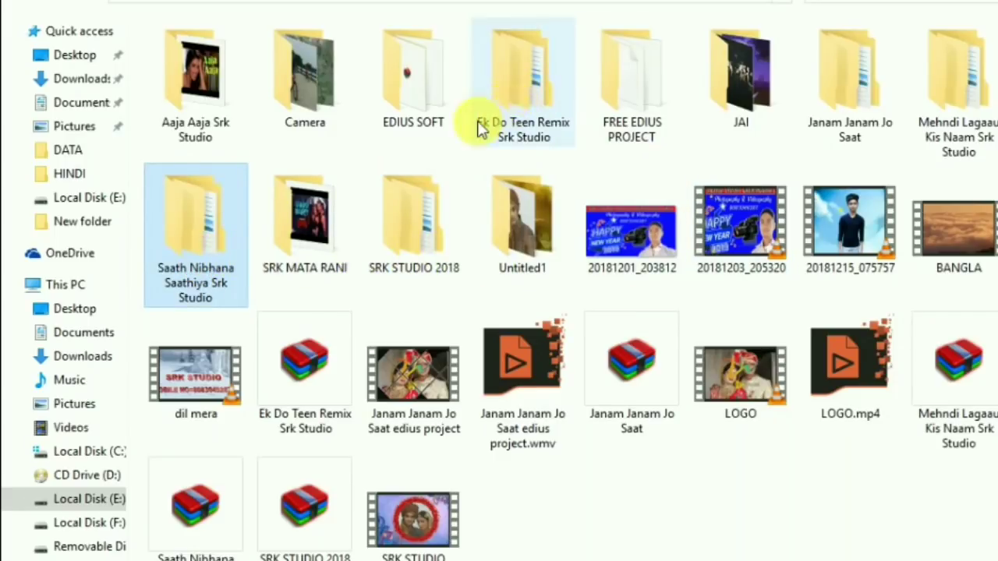
pyautogui.click(201, 99)
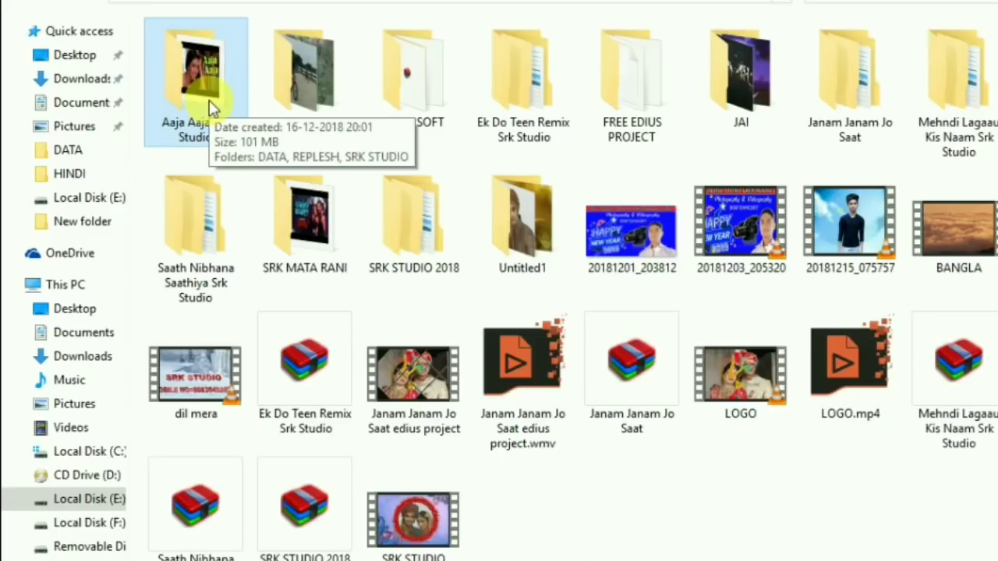
pyautogui.click(224, 226)
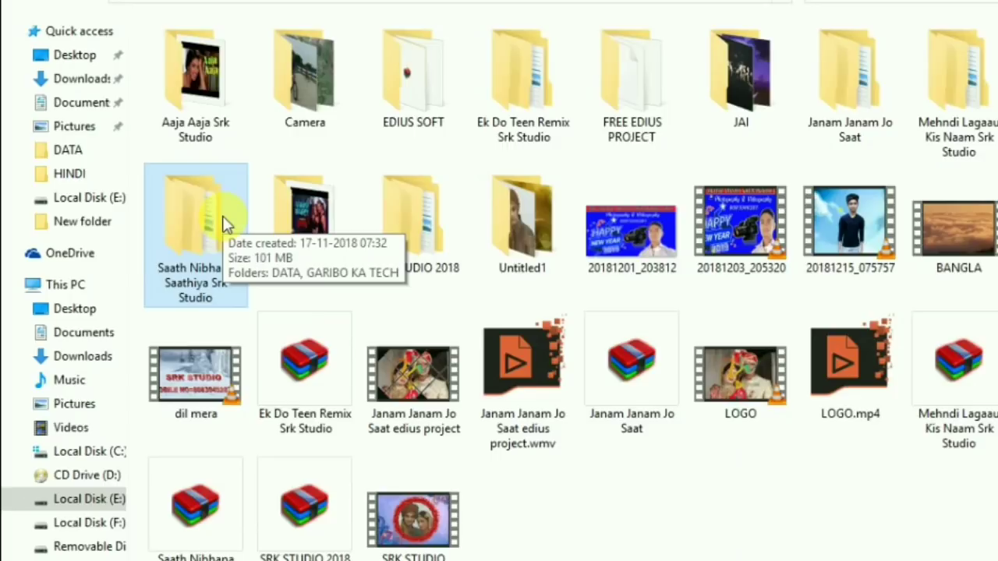
pyautogui.click(198, 78)
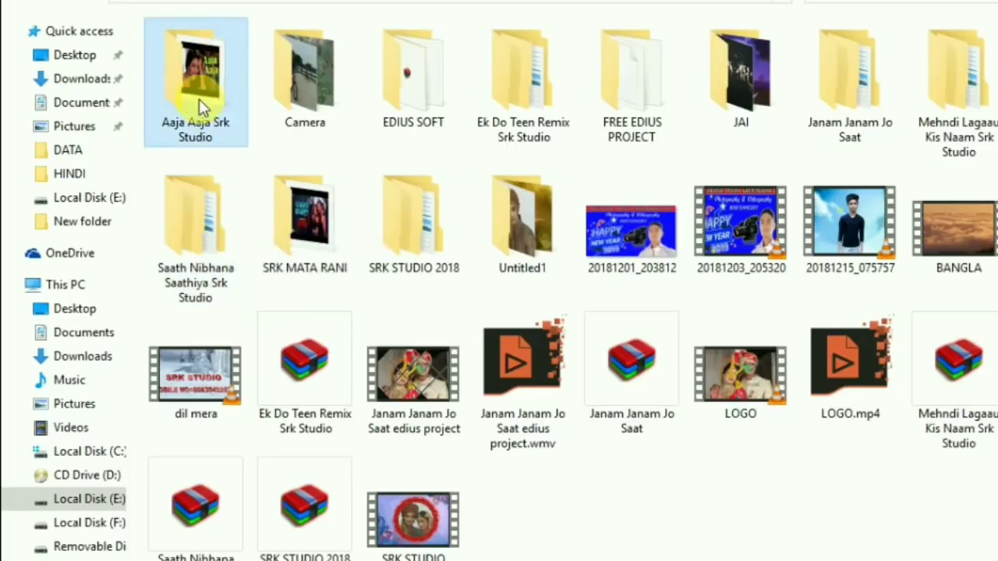
pyautogui.rightClick(260, 166)
pyautogui.click(309, 217)
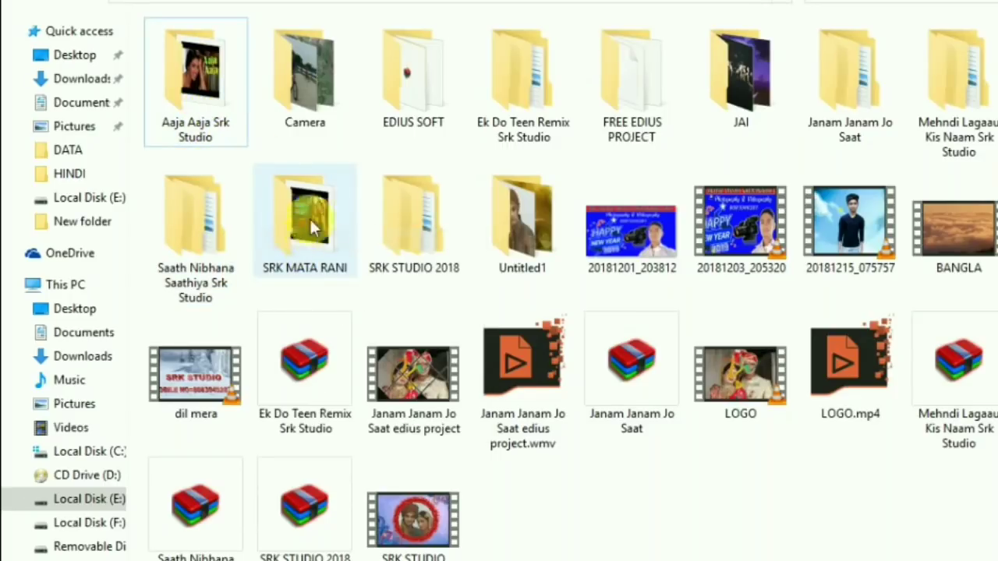
pyautogui.rightClick(356, 150)
pyautogui.click(401, 226)
pyautogui.rightClick(362, 149)
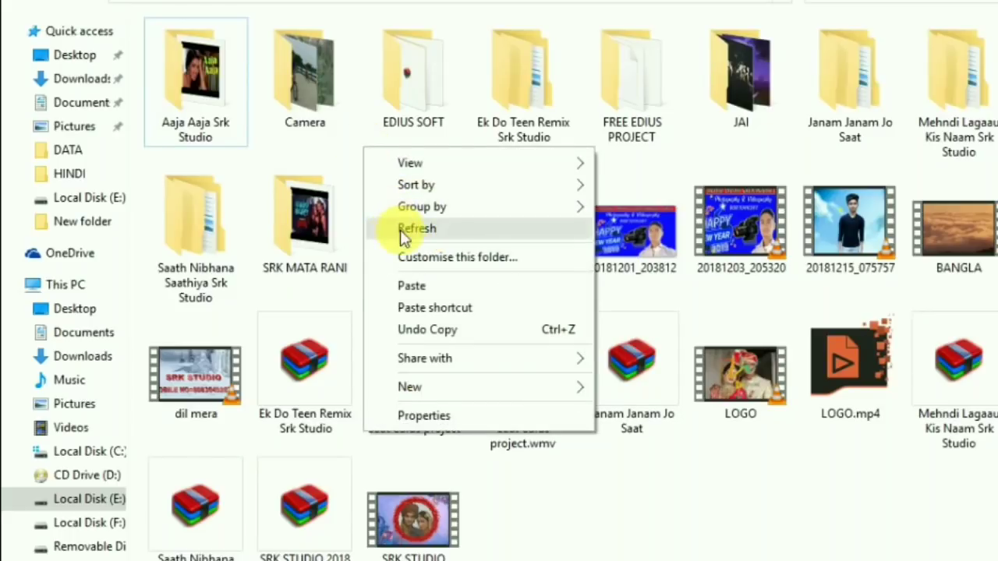
pyautogui.click(400, 227)
pyautogui.rightClick(483, 162)
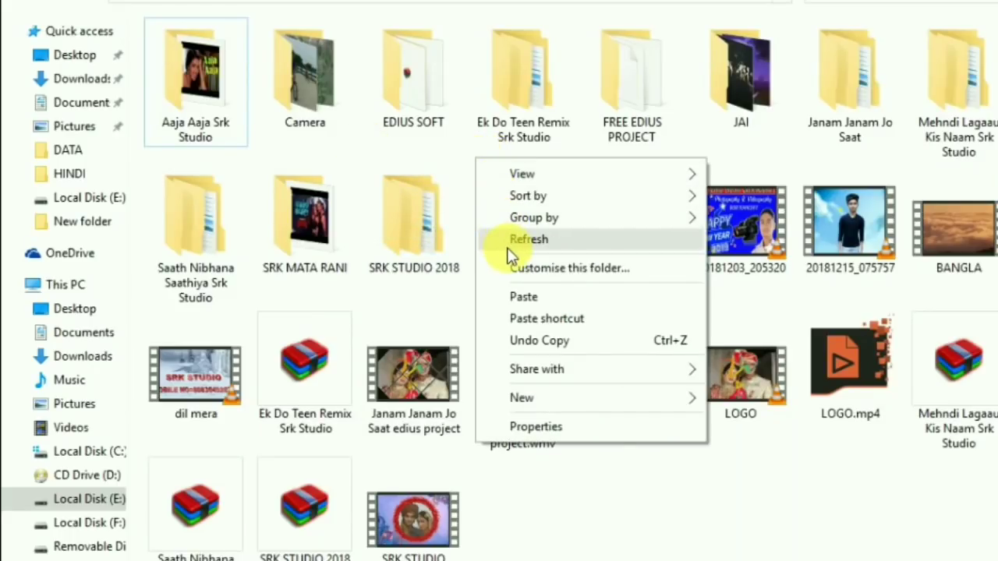
pyautogui.click(498, 235)
pyautogui.rightClick(463, 149)
pyautogui.click(491, 221)
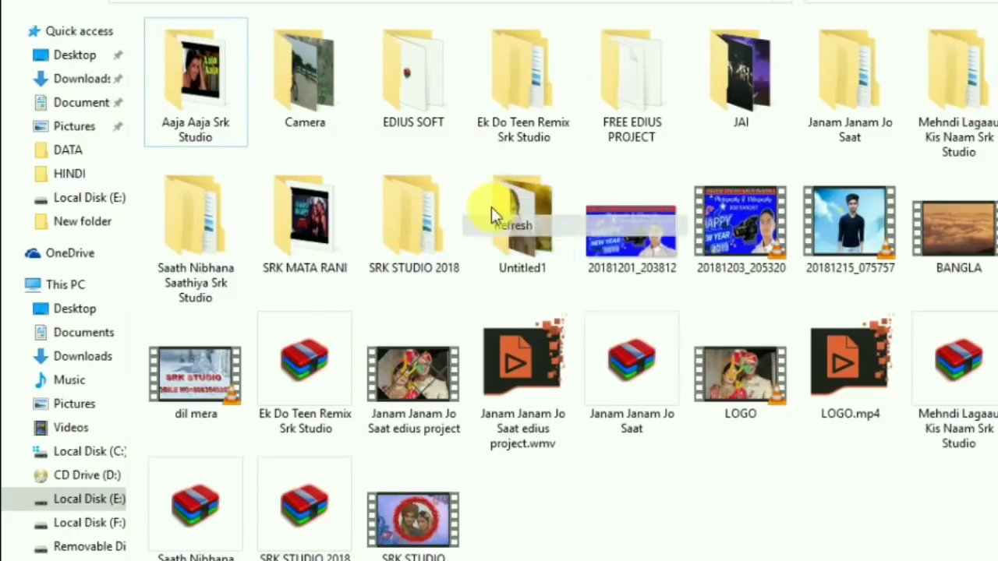
pyautogui.rightClick(590, 521)
pyautogui.click(635, 318)
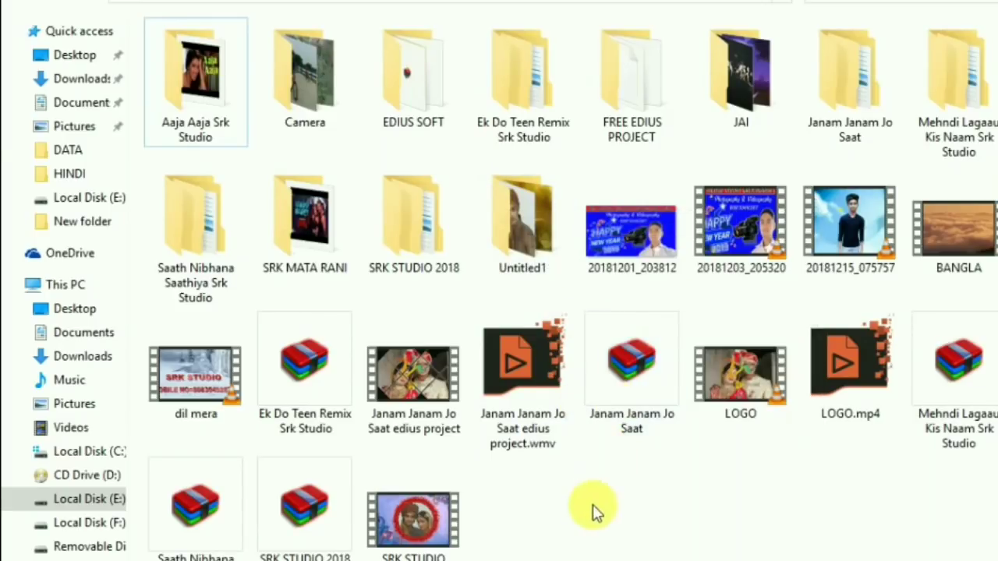
pyautogui.rightClick(592, 504)
pyautogui.click(645, 312)
pyautogui.rightClick(573, 529)
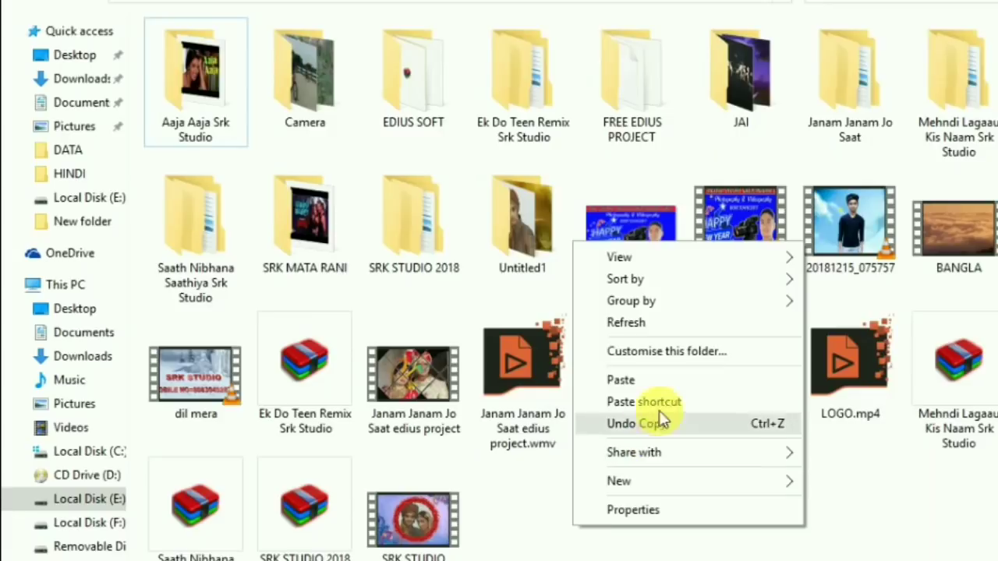
pyautogui.click(636, 325)
pyautogui.rightClick(584, 507)
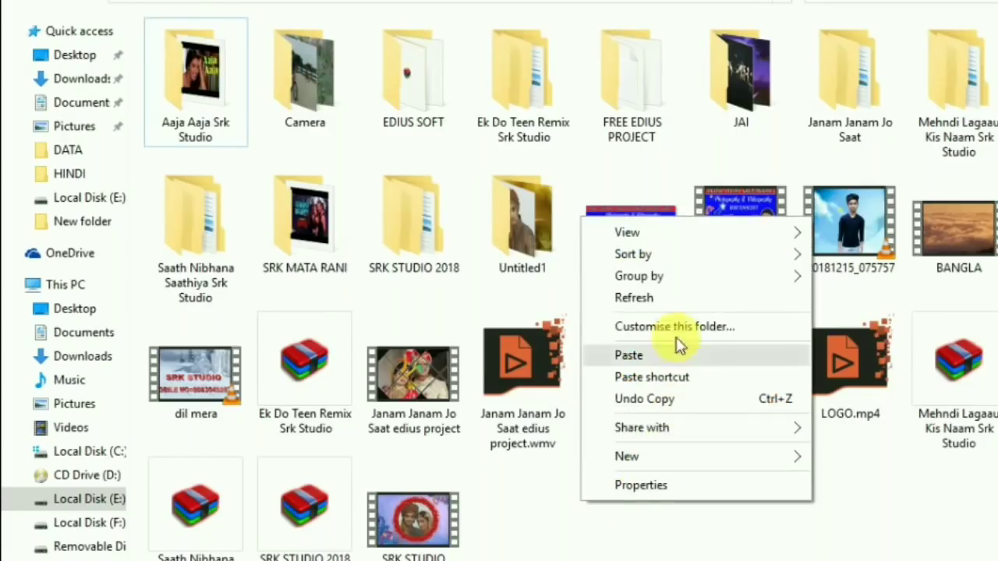
pyautogui.click(654, 304)
pyautogui.rightClick(602, 553)
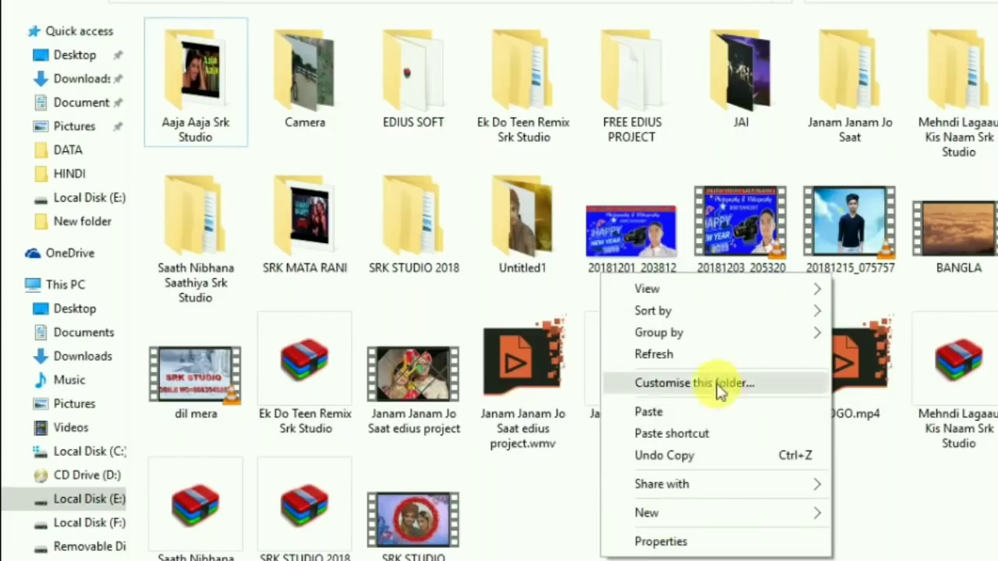
pyautogui.click(694, 351)
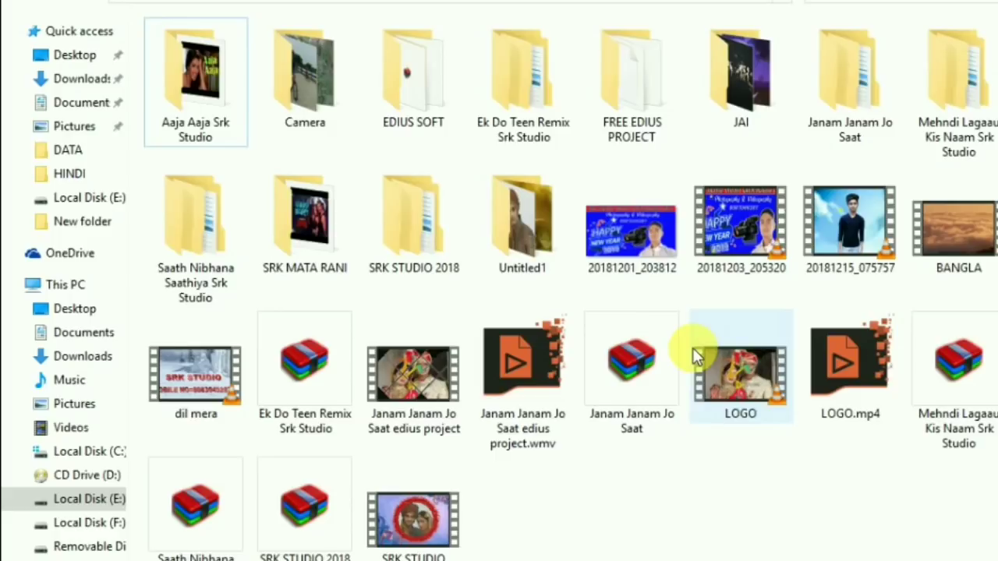
# Open the SRK STUDIO EDIUS project file from the SRK STUDIO subfolder of the Aaja Aaja Srk Studio folder
pyautogui.doubleClick(178, 119)
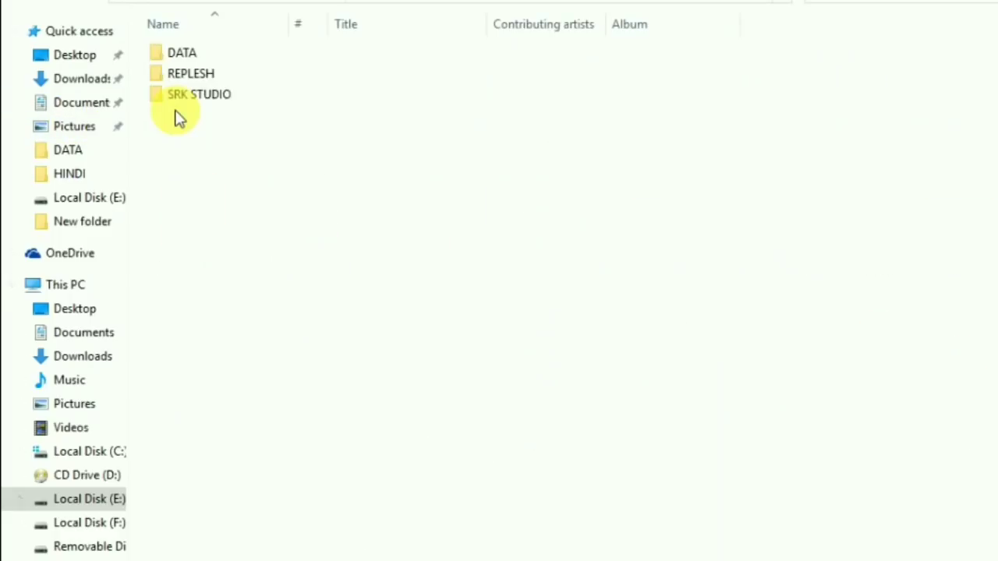
pyautogui.doubleClick(216, 96)
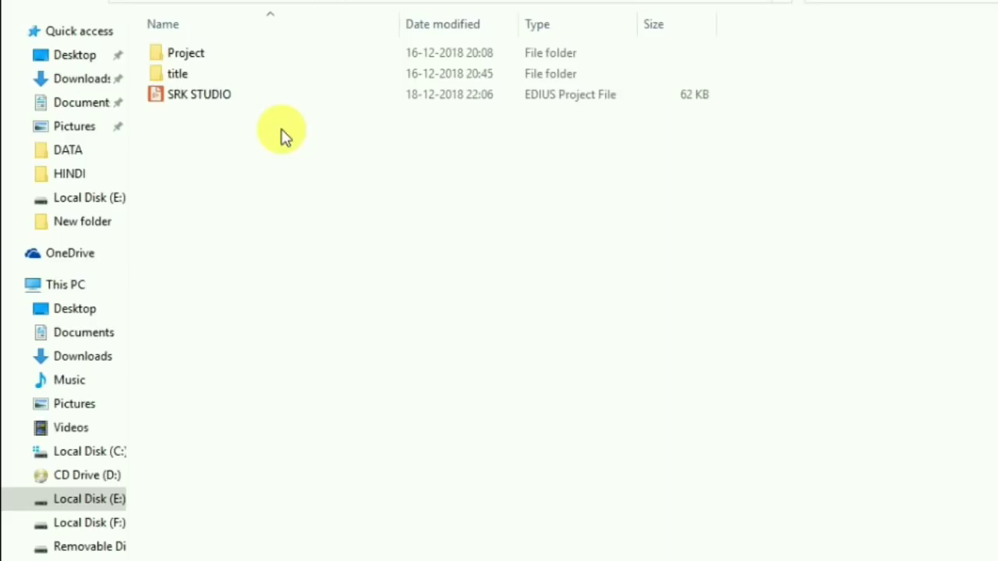
pyautogui.click(205, 98)
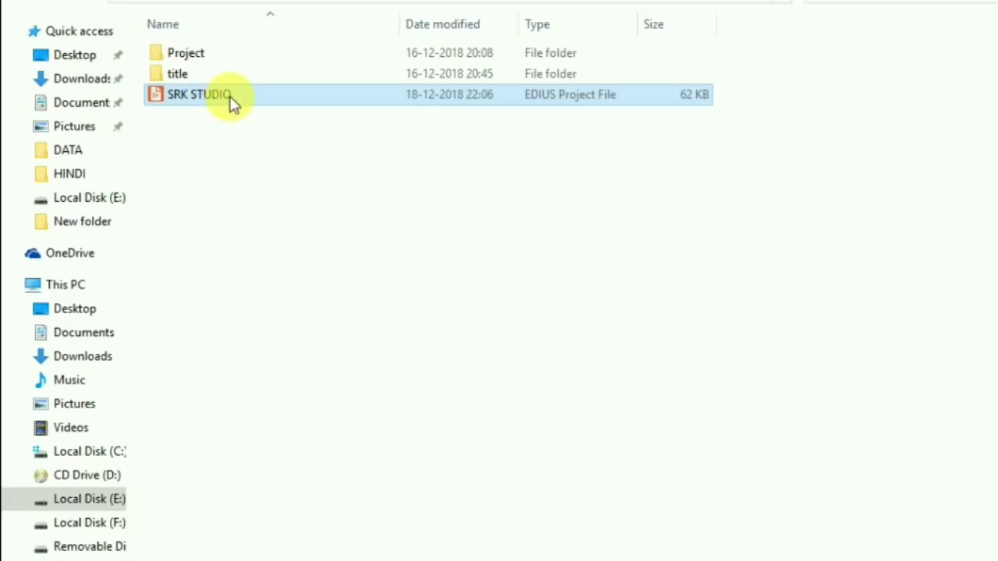
pyautogui.doubleClick(190, 99)
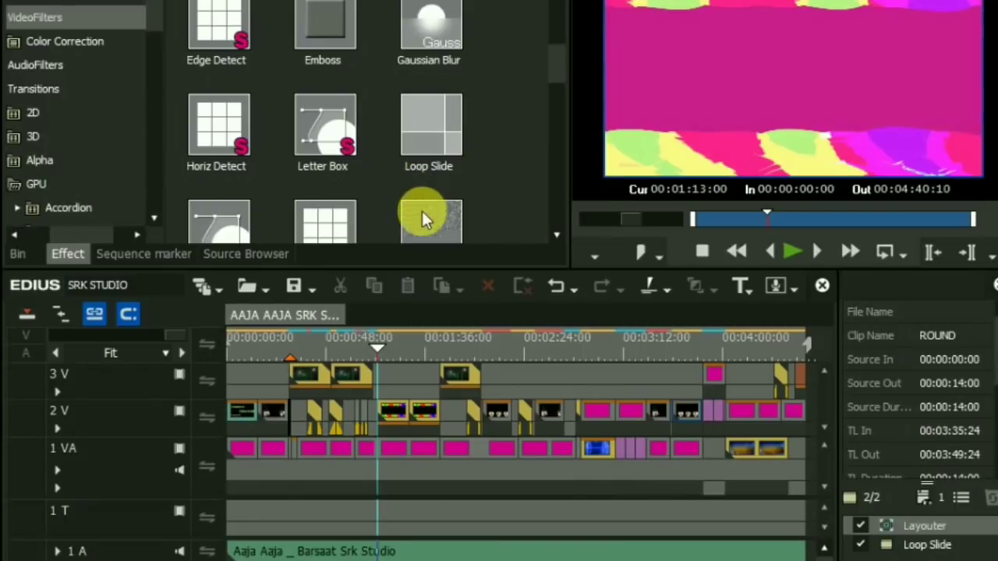
# Return the AAJA AAJA timeline to its beginning and play the opening title section
pyautogui.moveTo(378, 350); pyautogui.dragTo(330, 377)
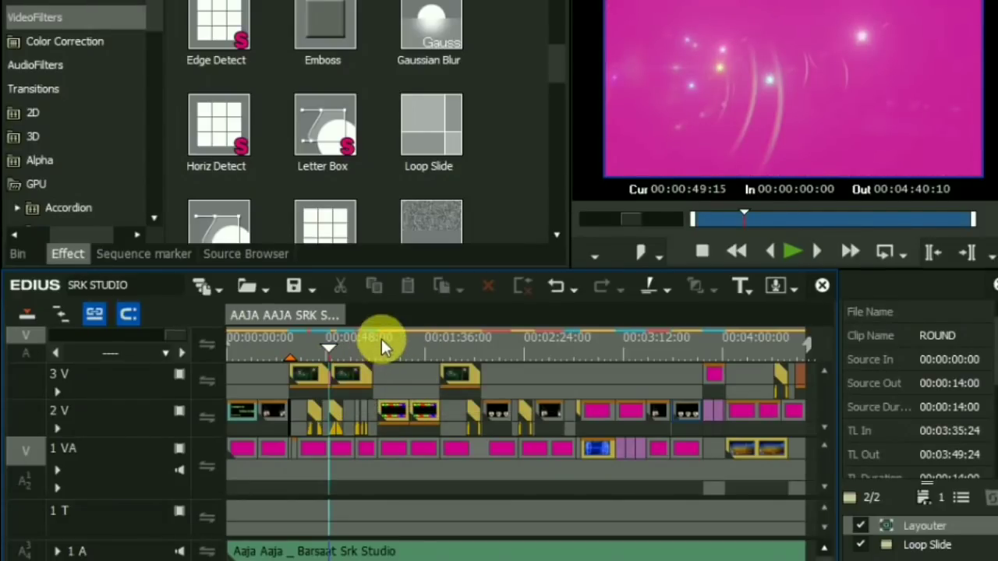
pyautogui.moveTo(381, 339); pyautogui.dragTo(232, 348)
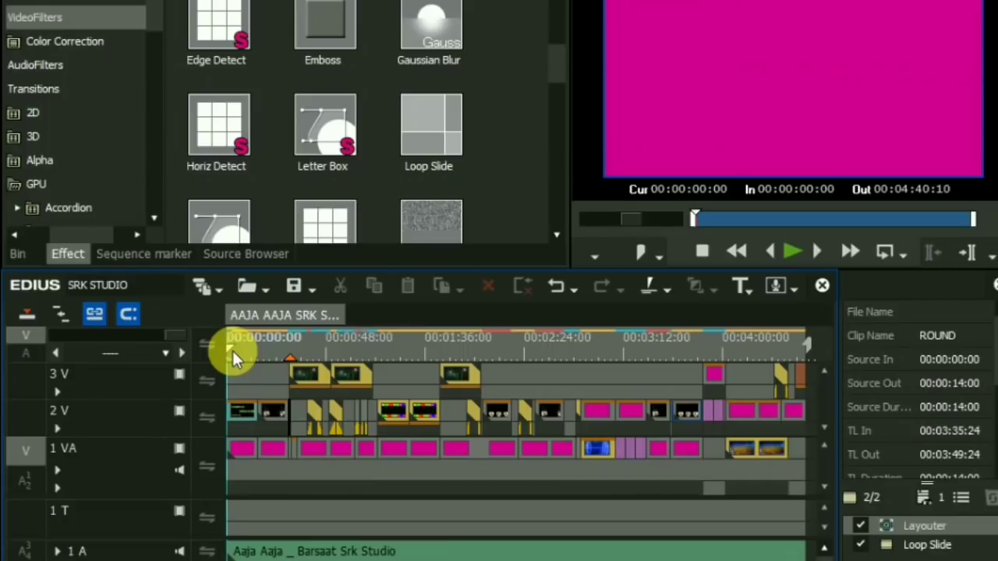
pyautogui.click(792, 250)
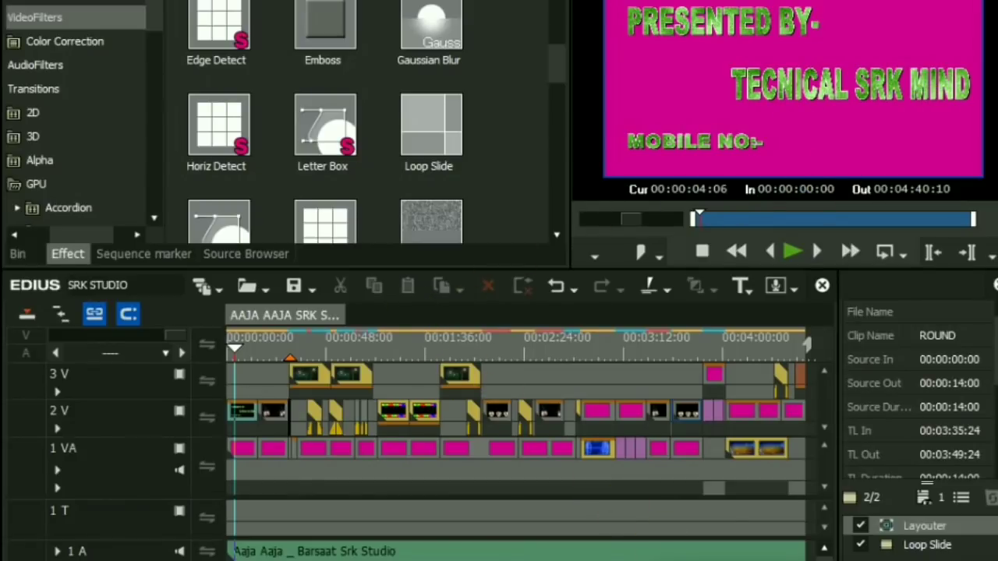
pyautogui.click(790, 253)
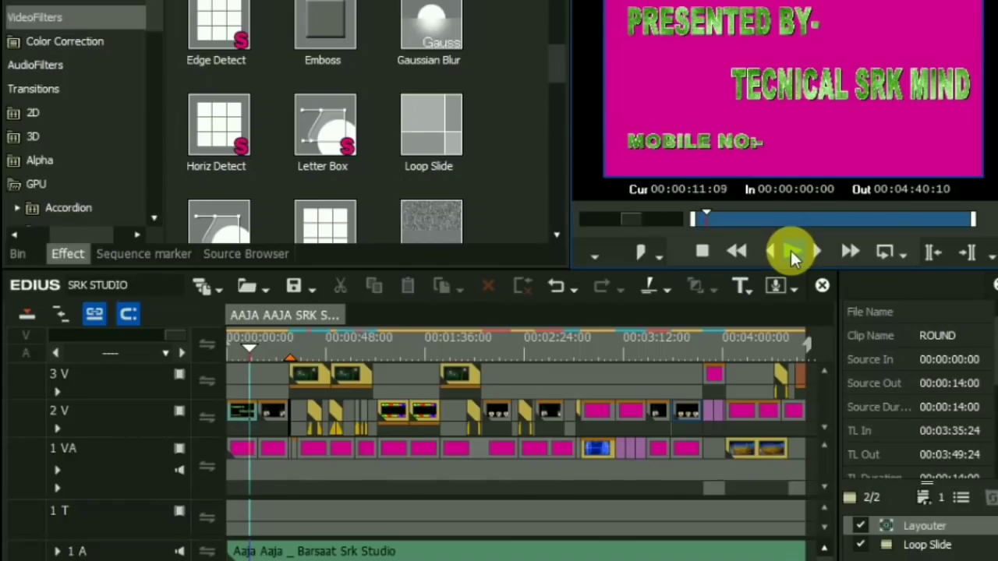
# Mute the song's 1 A audio track and preview the timeline from about 15 seconds
pyautogui.click(250, 535)
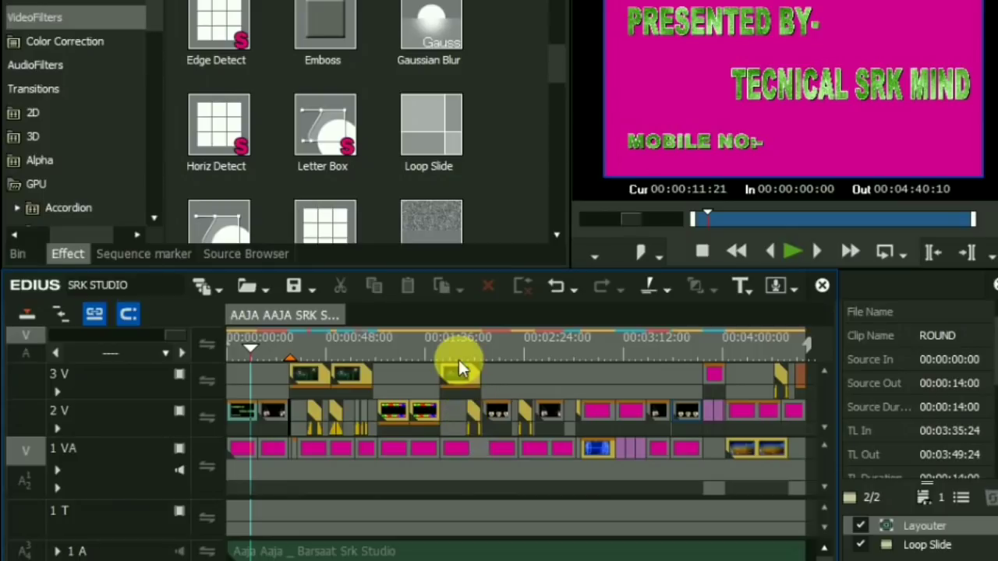
pyautogui.click(257, 354)
pyautogui.click(792, 255)
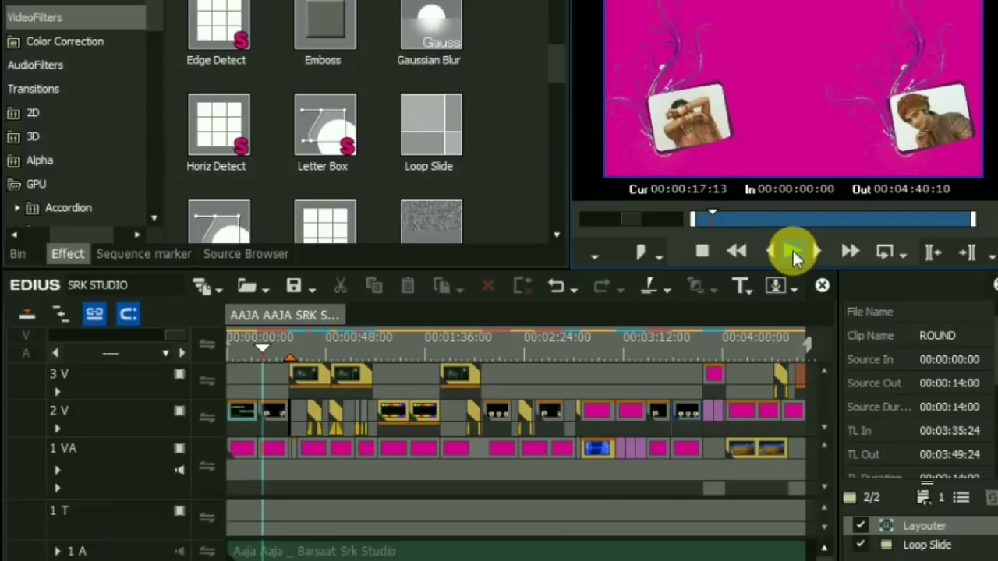
# Open the nested REPLESH SRK sequence from its clip at 00:01:13:00 on the 1 VA track
pyautogui.doubleClick(400, 451)
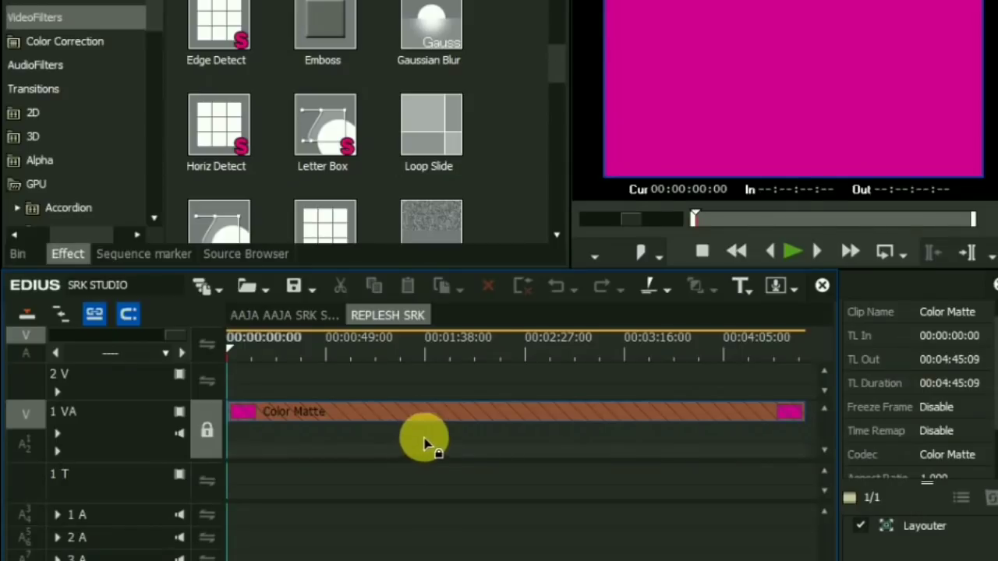
pyautogui.click(265, 315)
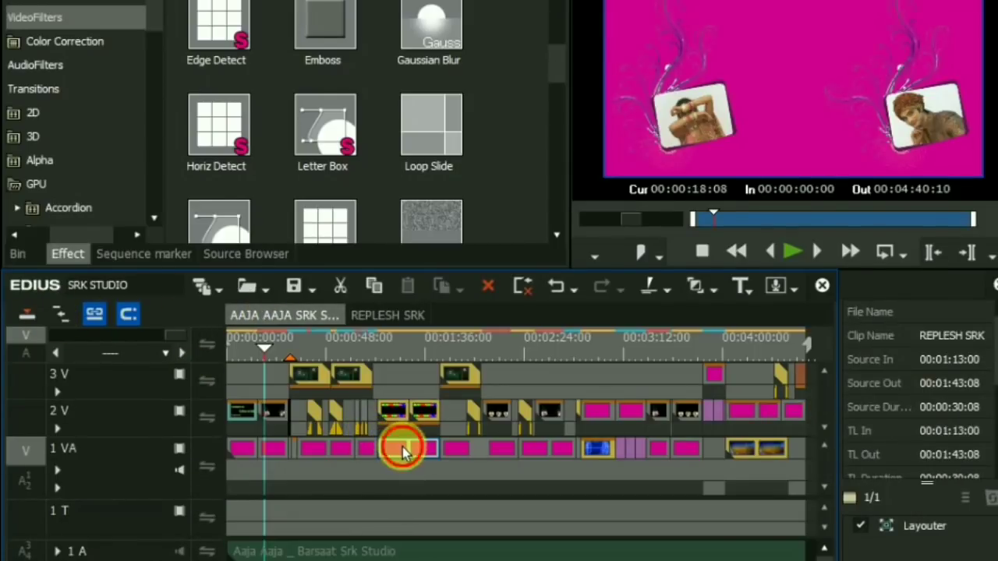
pyautogui.doubleClick(403, 449)
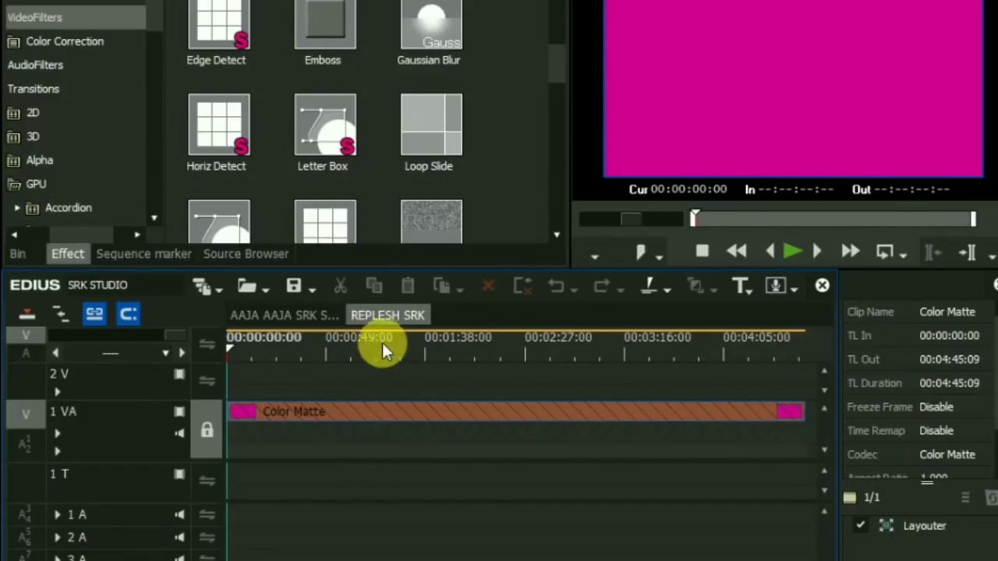
# Import the LOGO video from Local Disk (E:) into the project bin
pyautogui.click(11, 252)
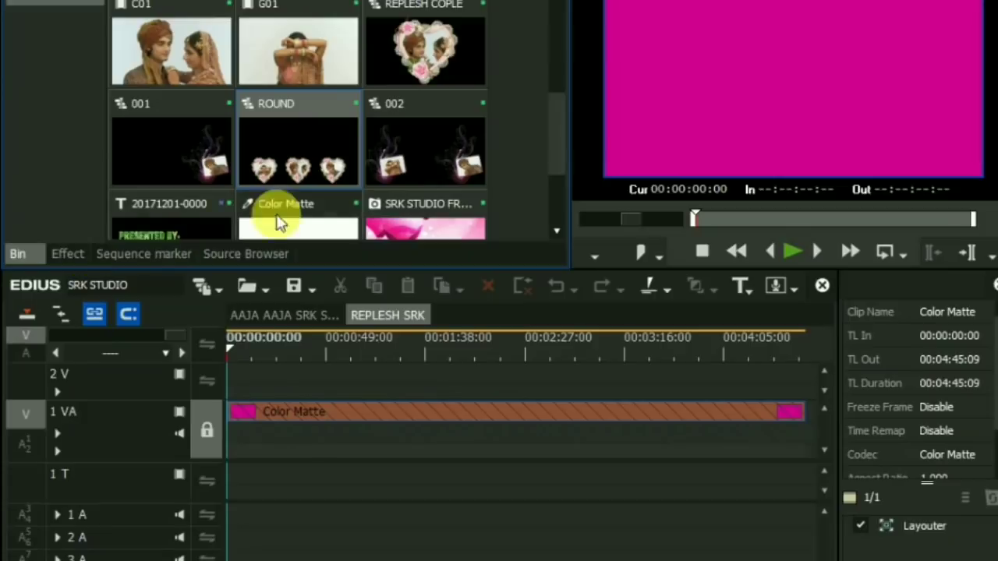
pyautogui.scroll(-2, 358, 187)
pyautogui.doubleClick(524, 204)
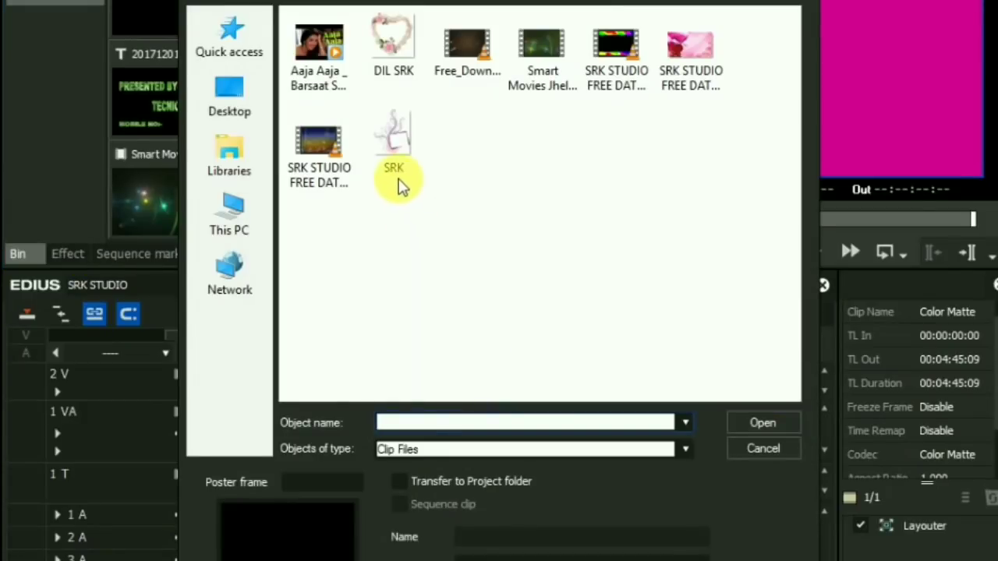
pyautogui.click(244, 225)
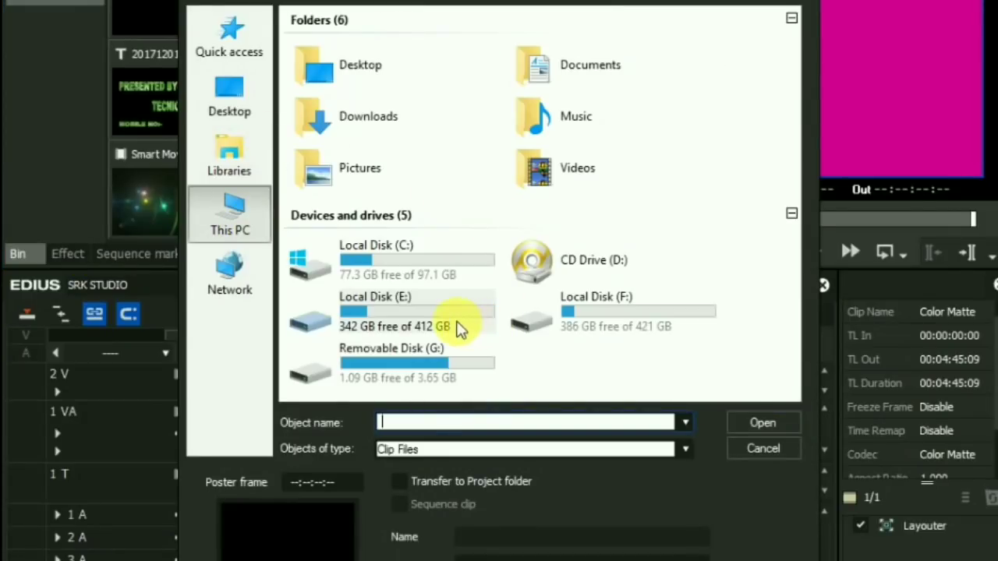
pyautogui.doubleClick(456, 327)
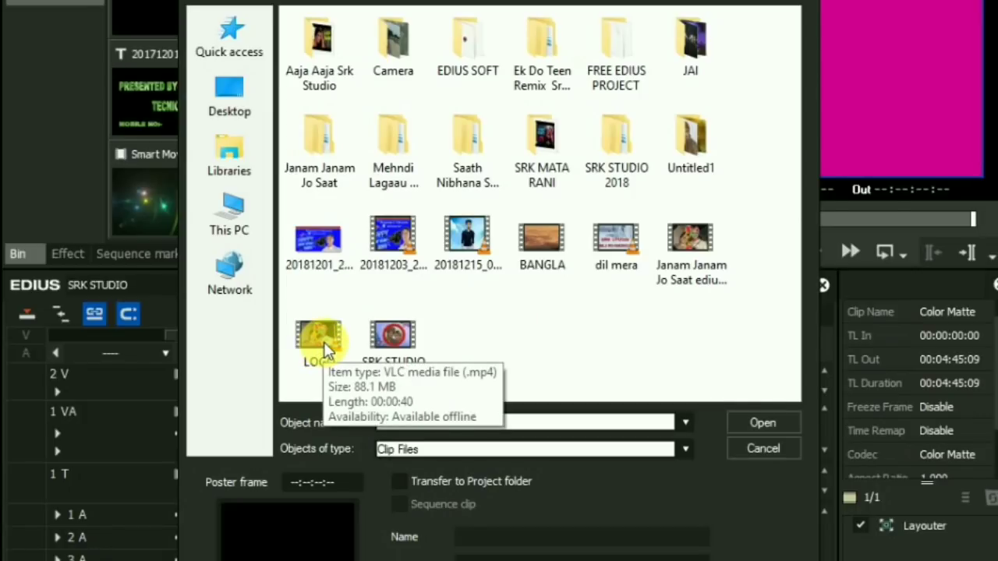
pyautogui.click(465, 246)
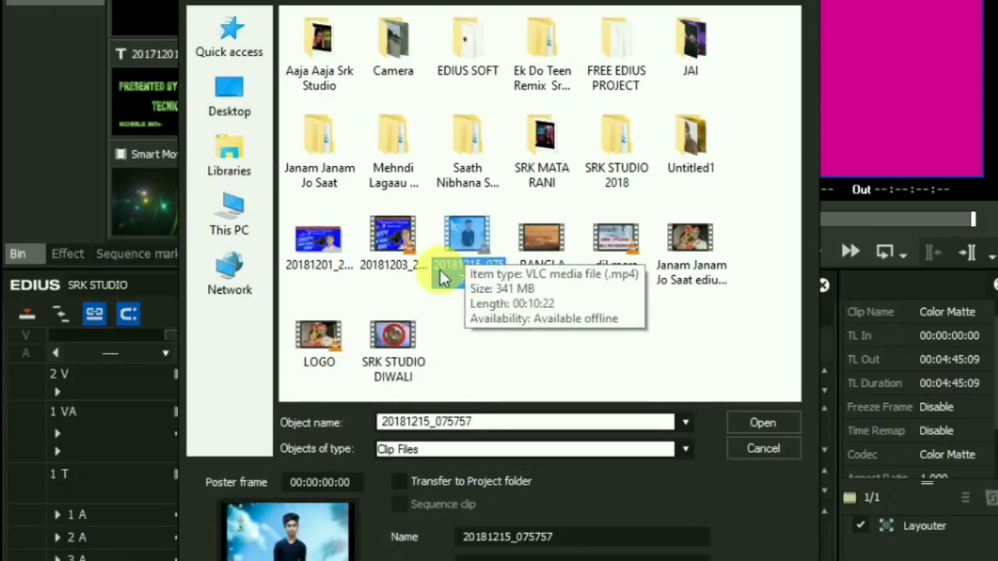
pyautogui.doubleClick(322, 341)
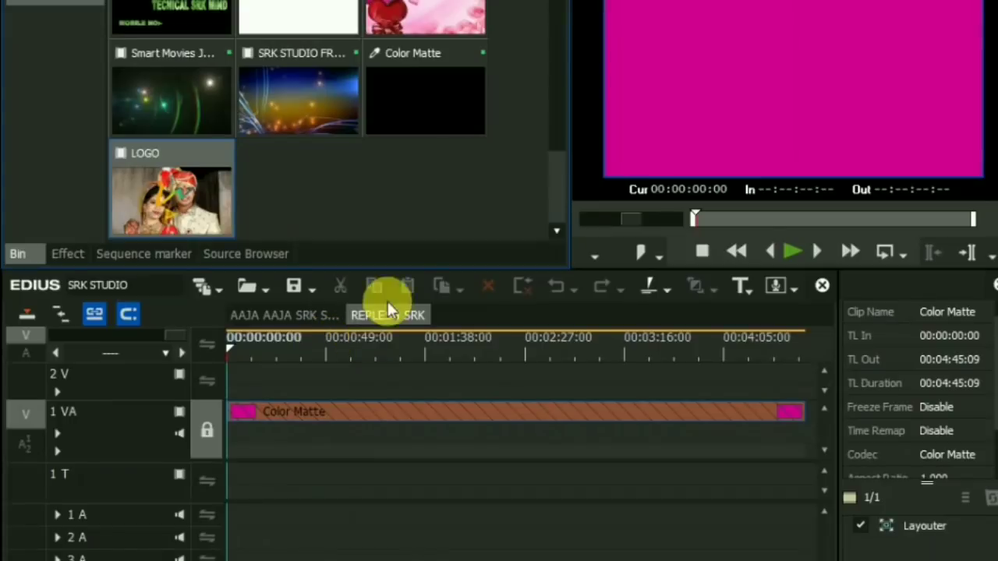
# Place seven copies of the LOGO clip end to end on the 2 V track of REPLESH SRK, from 00:00:00:00 to 00:04:40:00
pyautogui.moveTo(211, 201); pyautogui.dragTo(235, 383)
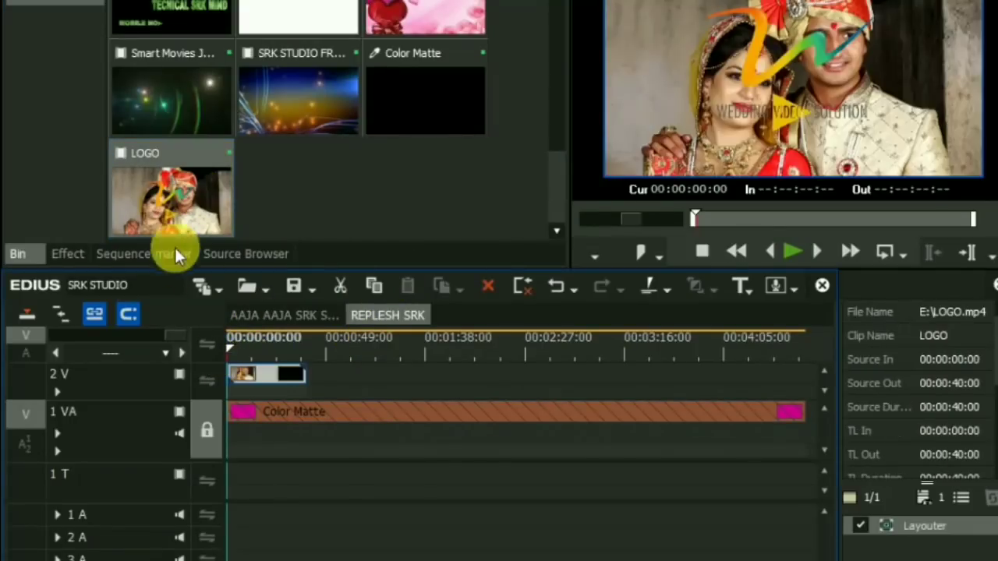
pyautogui.moveTo(173, 230); pyautogui.dragTo(316, 376)
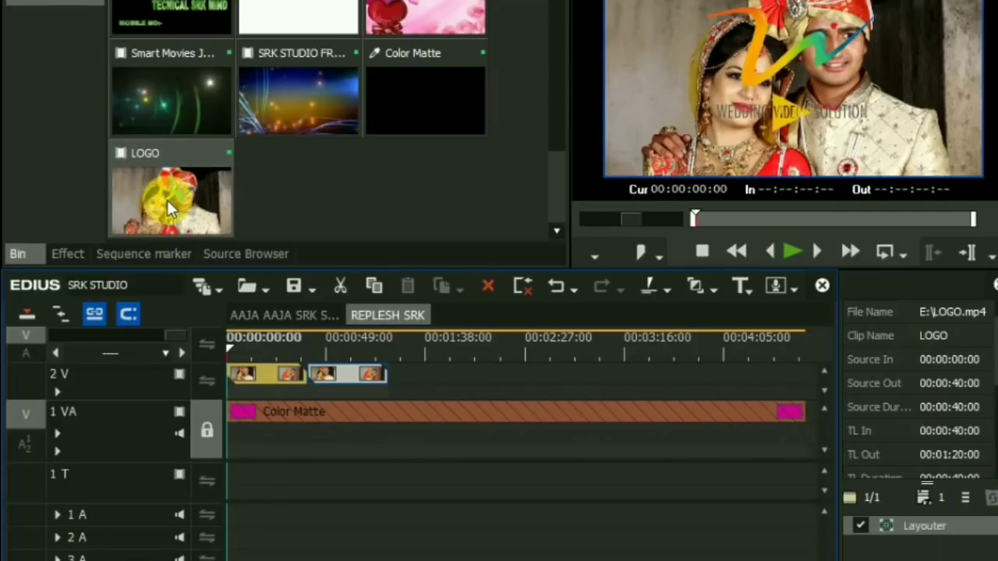
pyautogui.moveTo(168, 201); pyautogui.dragTo(386, 377)
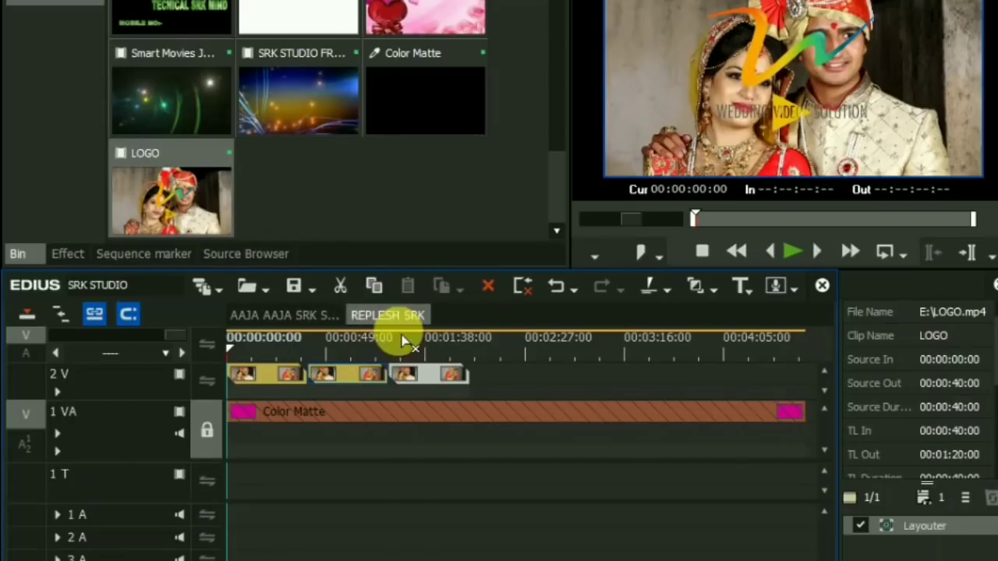
pyautogui.moveTo(195, 211); pyautogui.dragTo(538, 366)
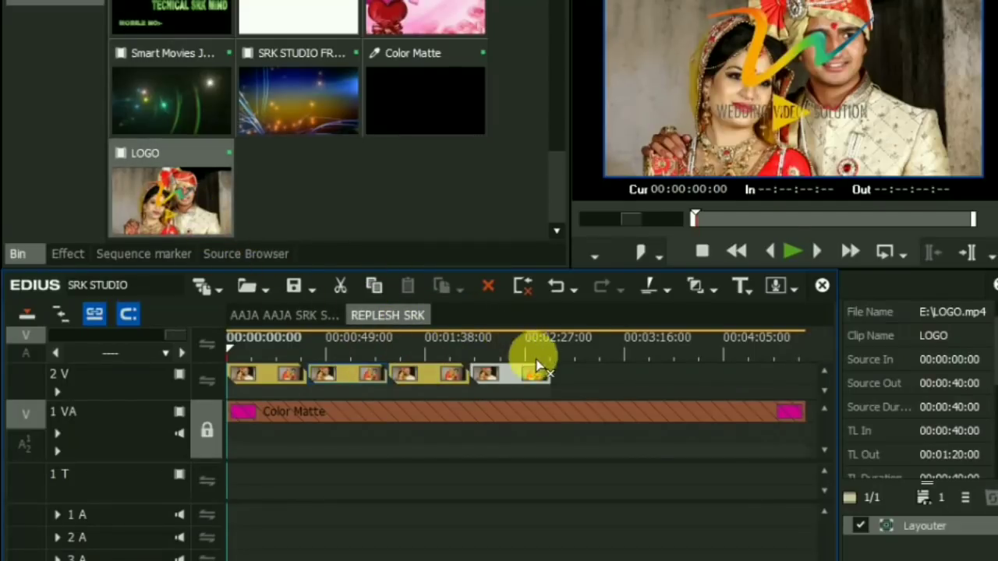
pyautogui.moveTo(199, 201); pyautogui.dragTo(643, 376)
pyautogui.moveTo(168, 201); pyautogui.dragTo(728, 381)
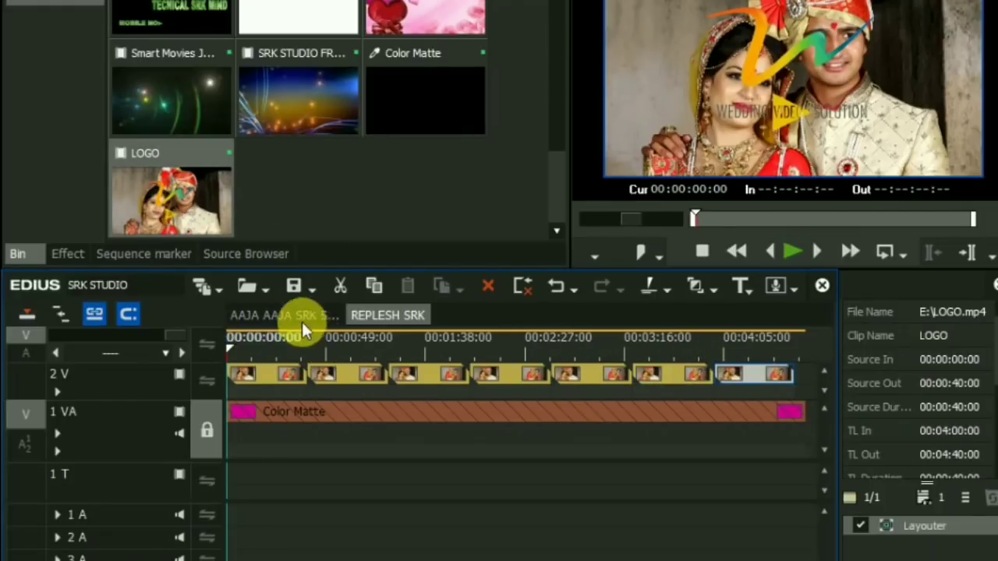
# Return to the AAJA AAJA SRK sequence and close the REPLESH SRK sequence
pyautogui.click(325, 316)
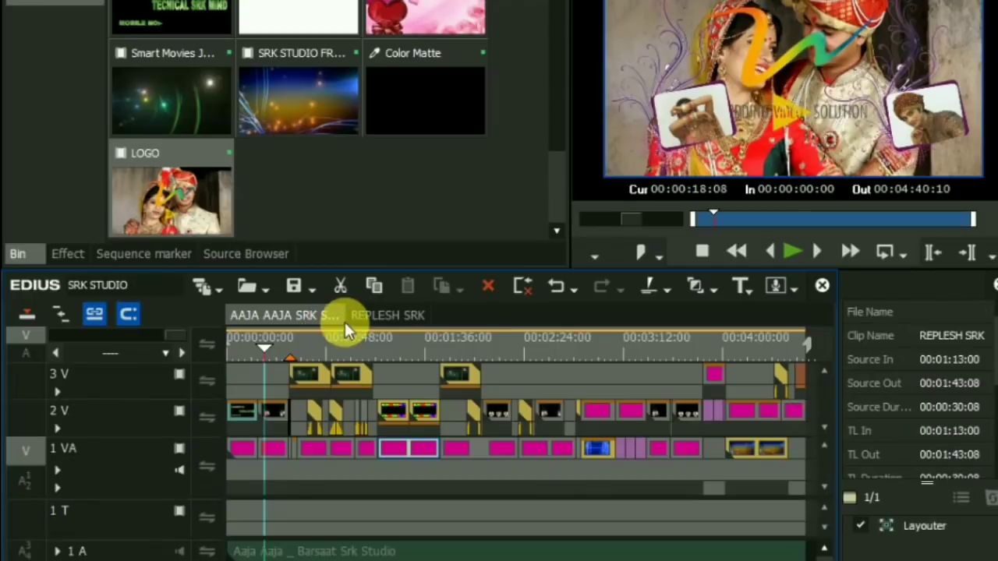
pyautogui.rightClick(355, 318)
pyautogui.click(437, 454)
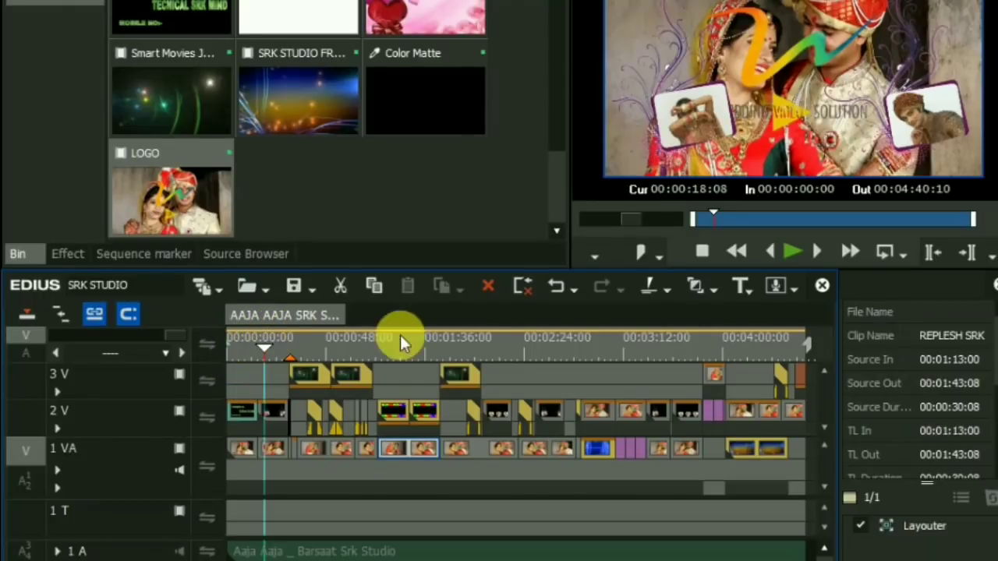
# Preview the timeline from about 18 seconds, and from 00:00:39:03 with the song's 1 A track unmuted
pyautogui.click(775, 254)
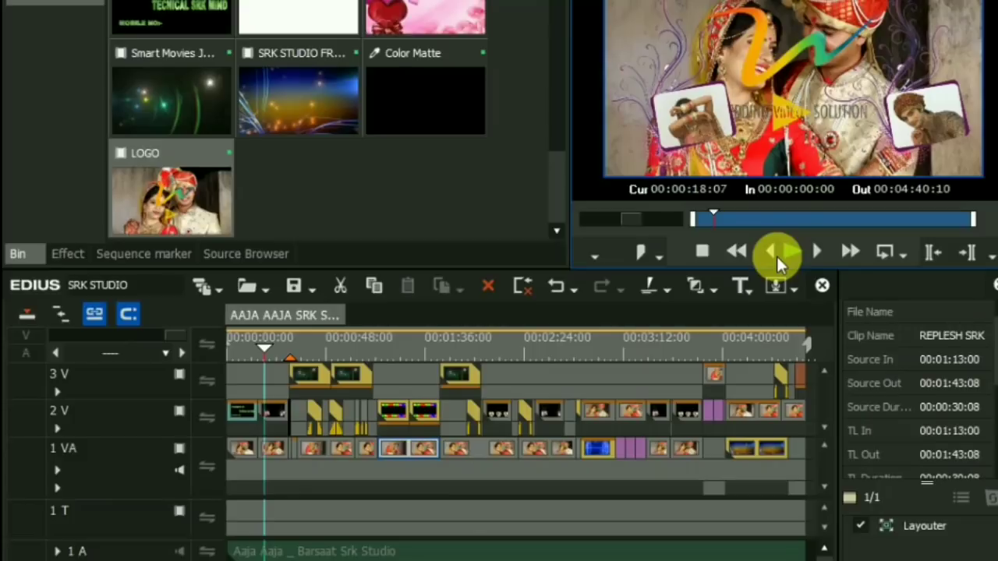
pyautogui.click(798, 257)
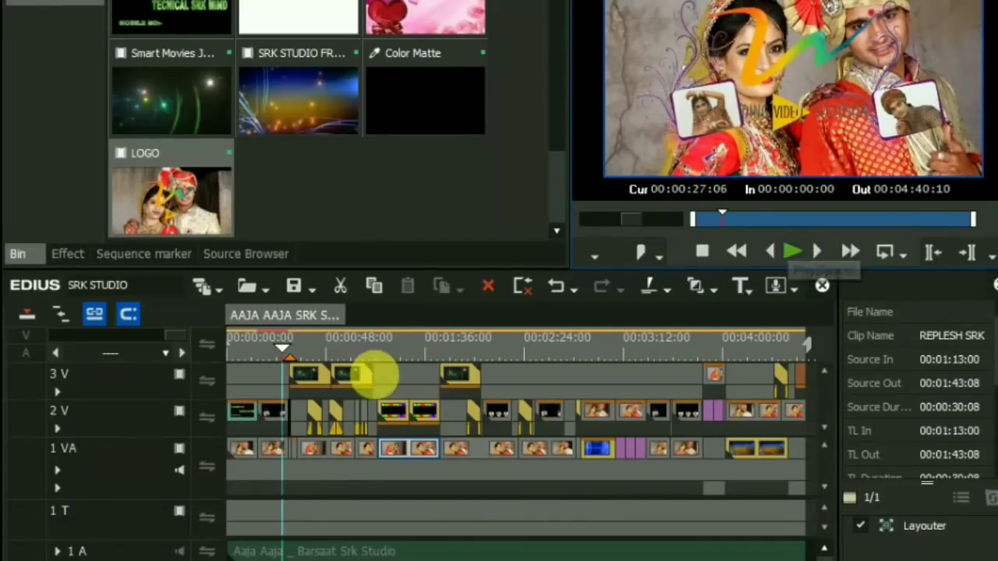
pyautogui.click(306, 349)
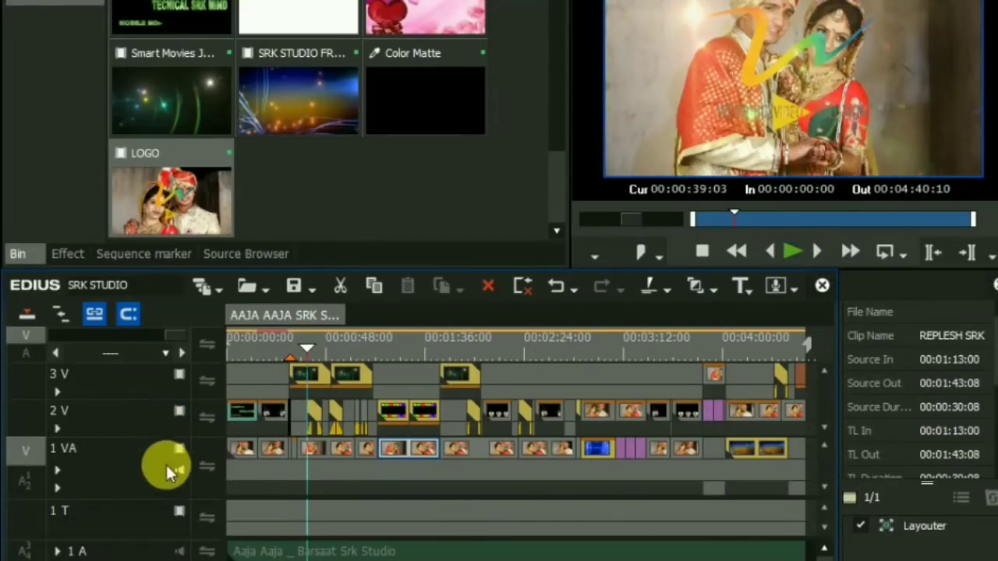
pyautogui.click(177, 551)
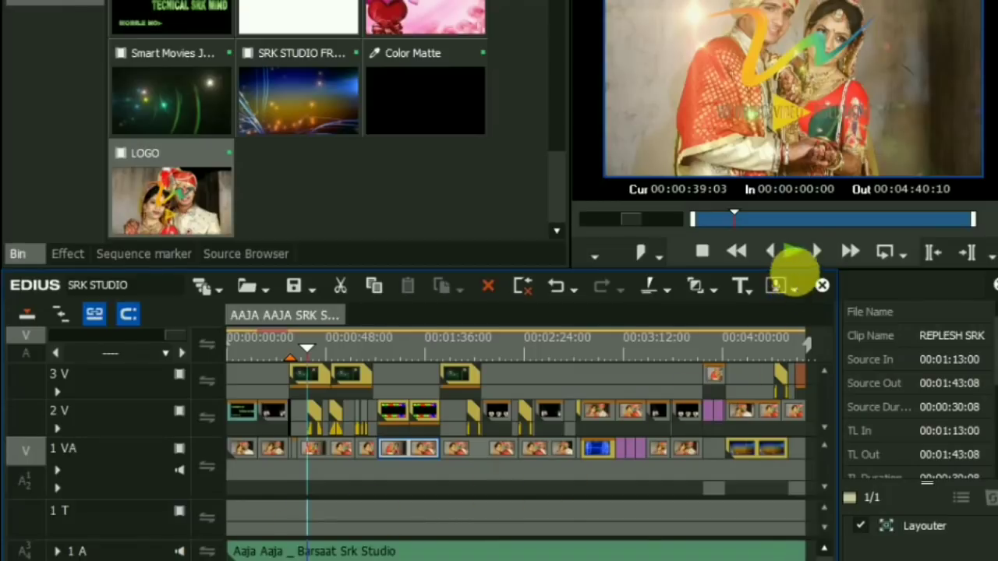
pyautogui.click(795, 253)
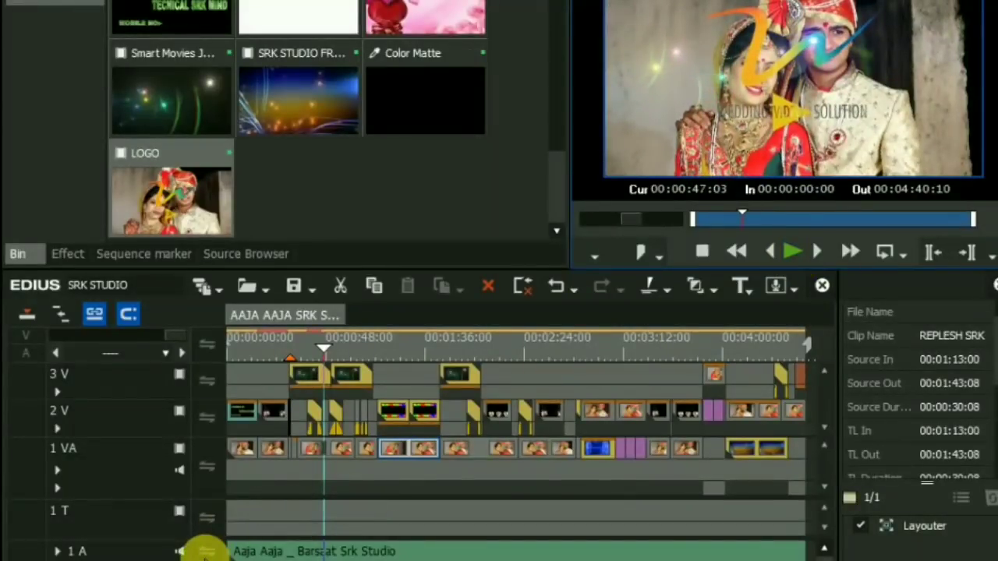
# Mute the 1 A track, play from 00:00:47:03 and check the frames around 00:01:02
pyautogui.click(179, 549)
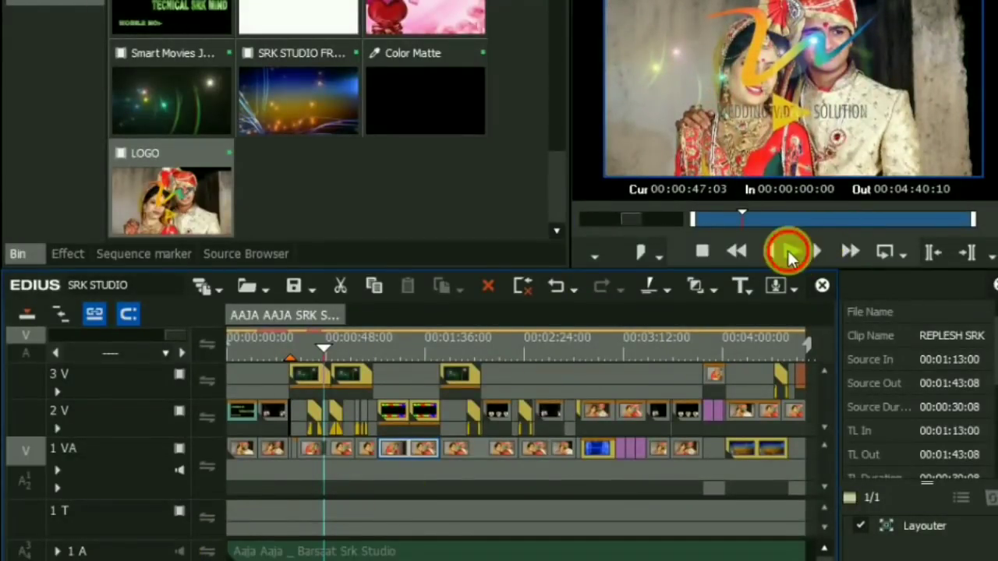
pyautogui.click(789, 256)
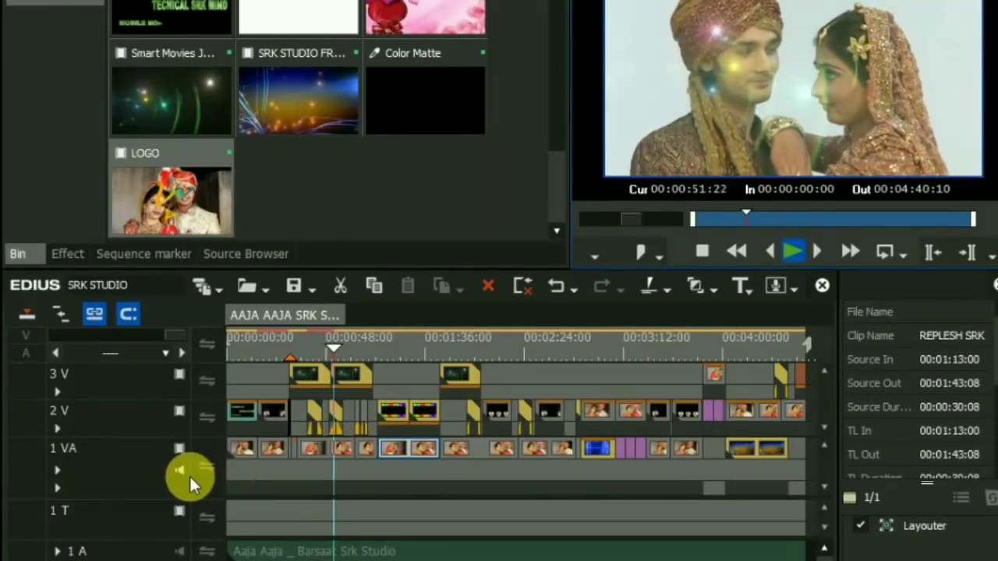
pyautogui.click(190, 475)
pyautogui.click(356, 352)
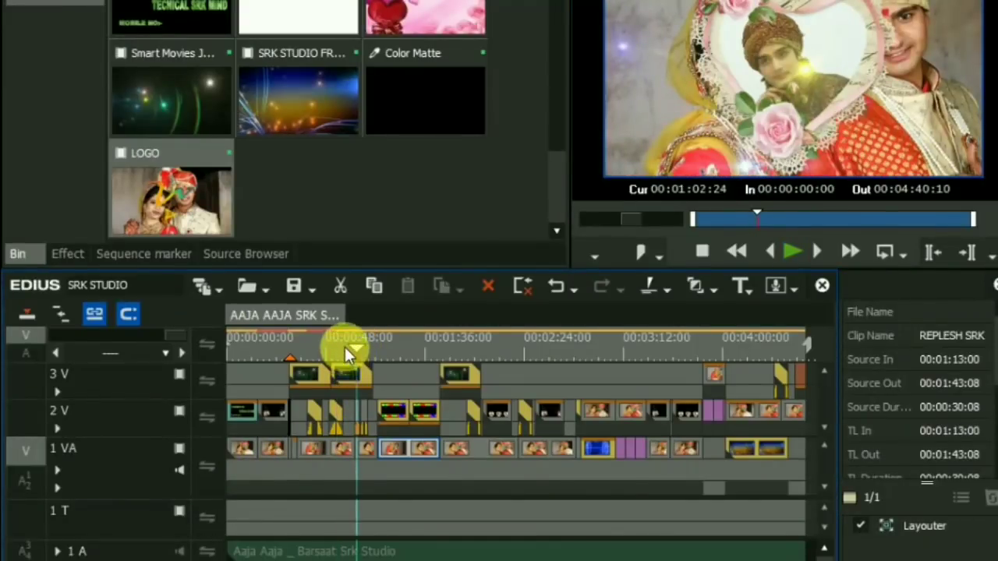
pyautogui.click(343, 344)
pyautogui.click(355, 353)
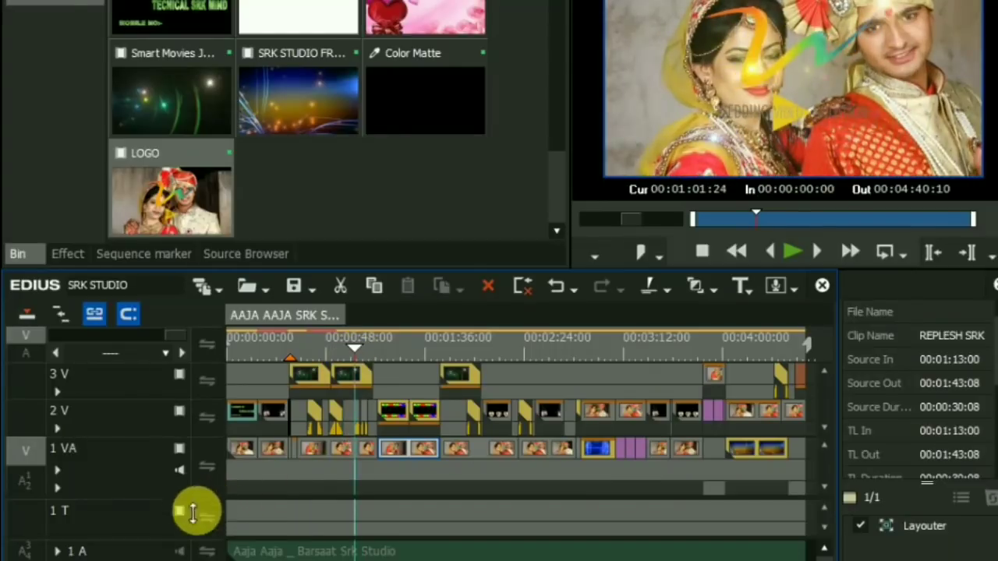
# Unmute the 1 A track, preview the timeline from 00:01:01:24 with the song, and mute the track again
pyautogui.click(179, 550)
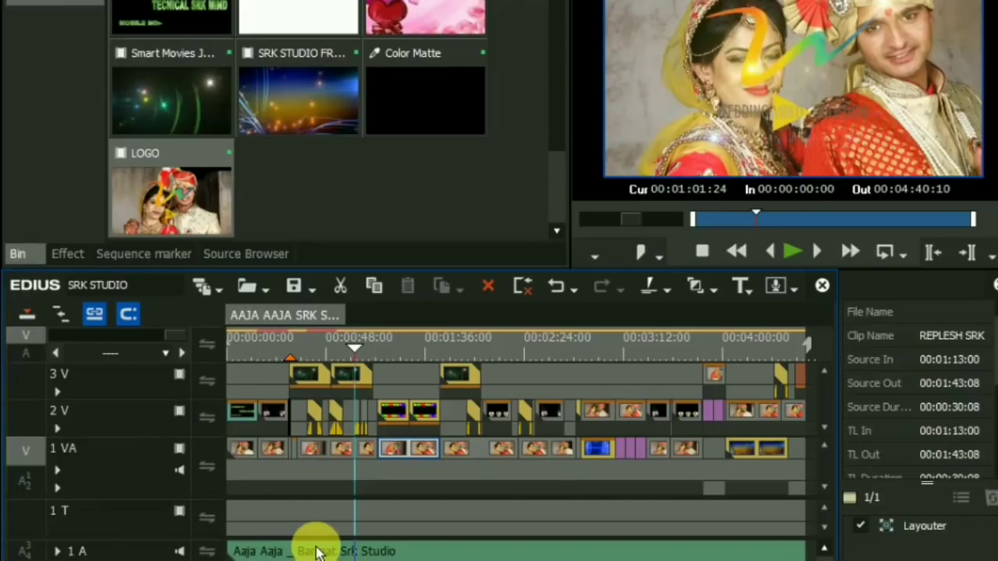
pyautogui.click(796, 253)
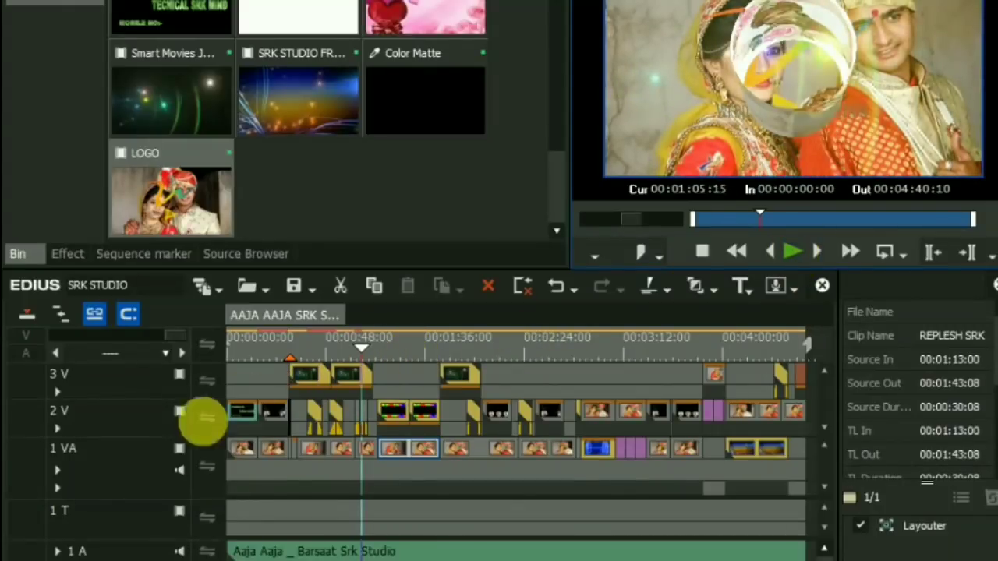
pyautogui.click(179, 544)
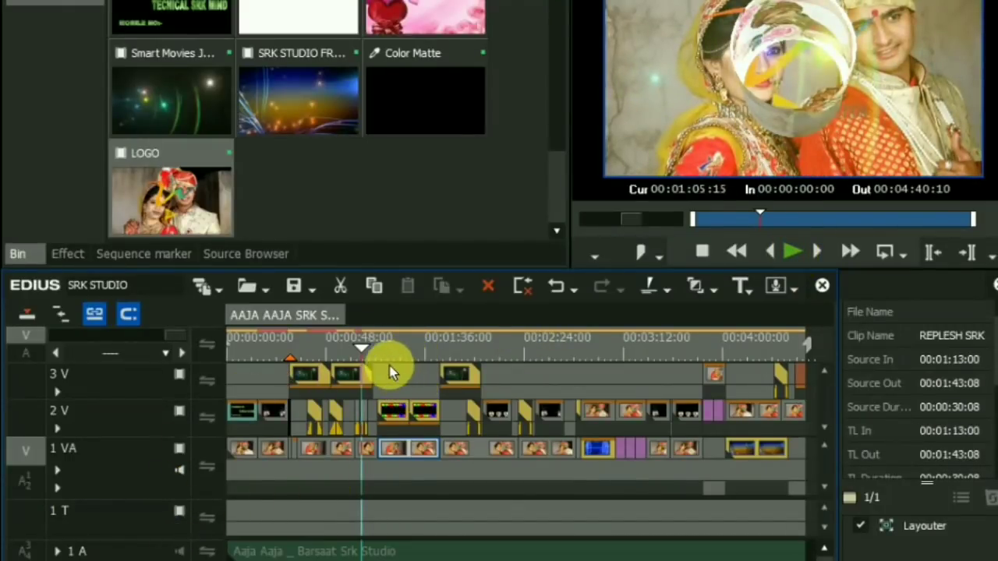
# Preview the coloured-border section around 00:01:20 and the section leading up to 00:02:03
pyautogui.click(389, 373)
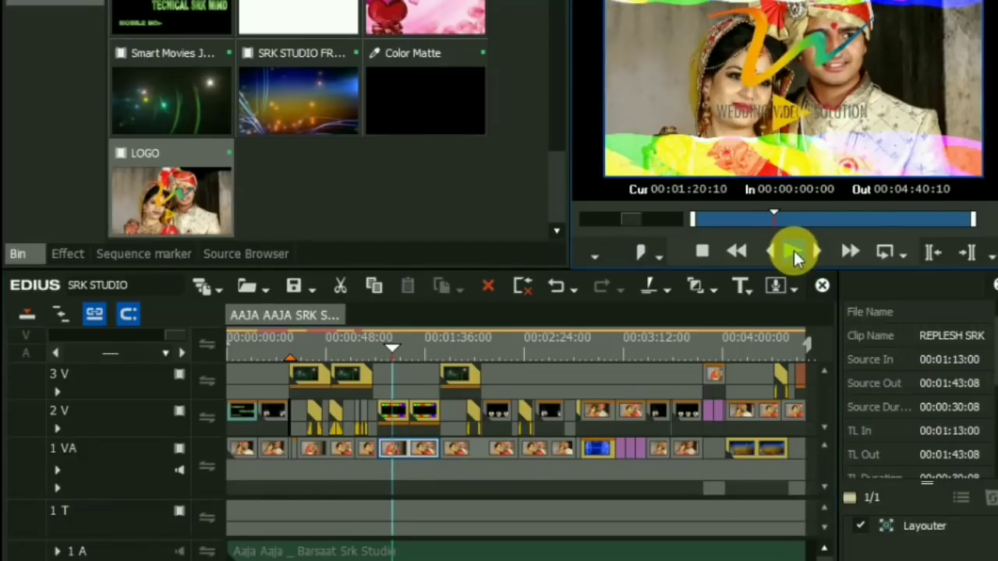
pyautogui.click(701, 251)
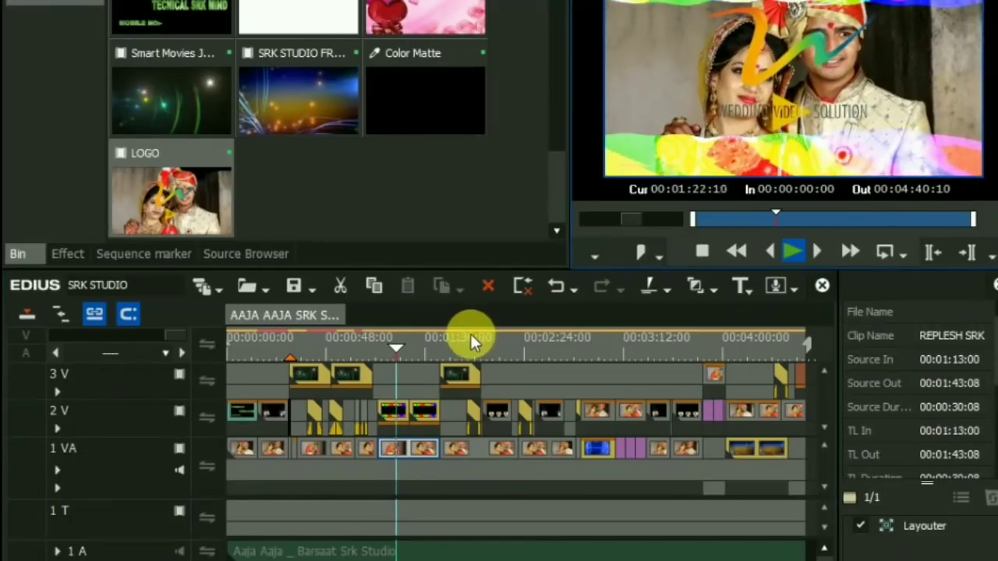
pyautogui.click(468, 337)
pyautogui.click(795, 251)
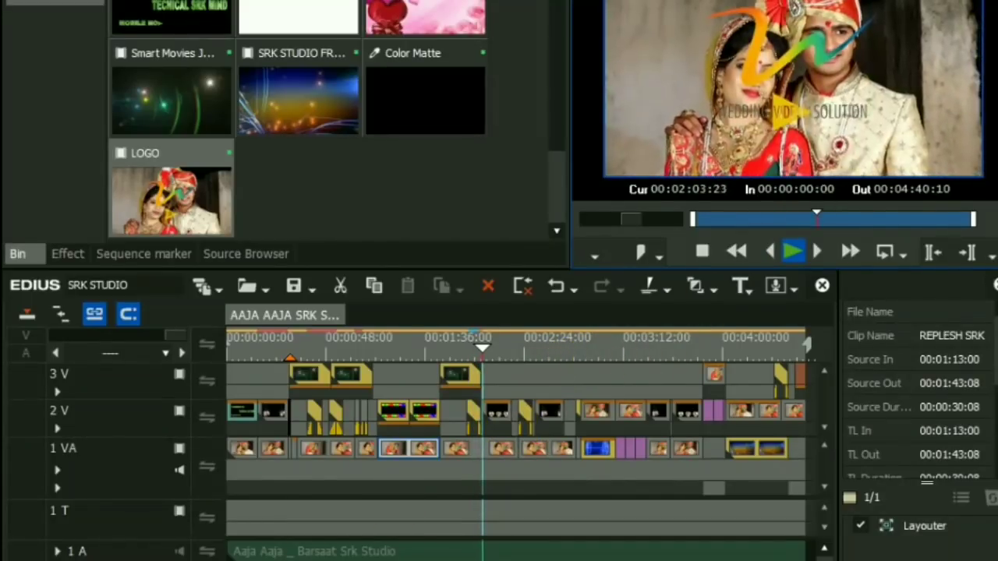
# Preview the timeline from 00:02:21:03 and continue the preview from about 00:02:33
pyautogui.hscroll(3, 514, 421)
pyautogui.hscroll(1, 425, 413)
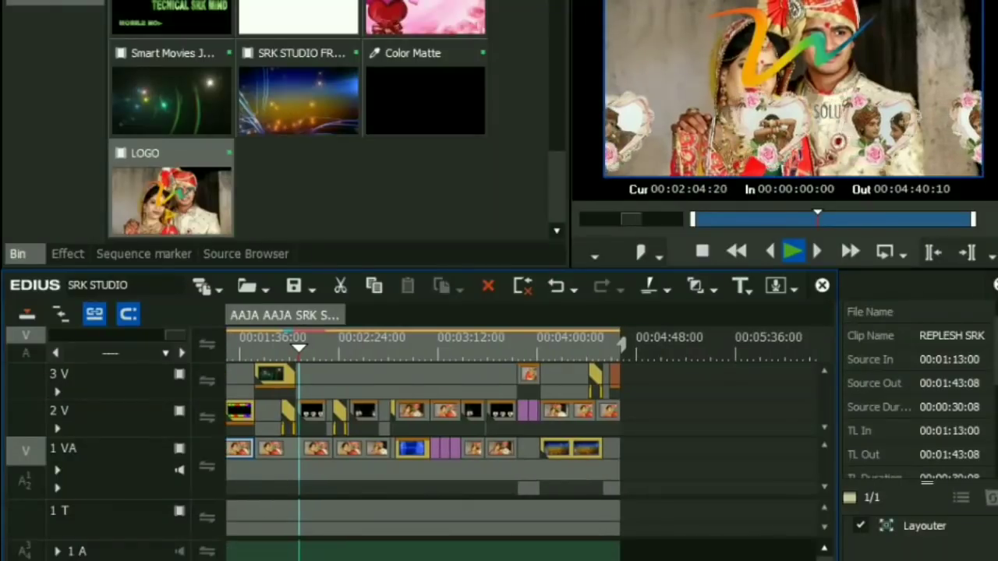
pyautogui.click(332, 340)
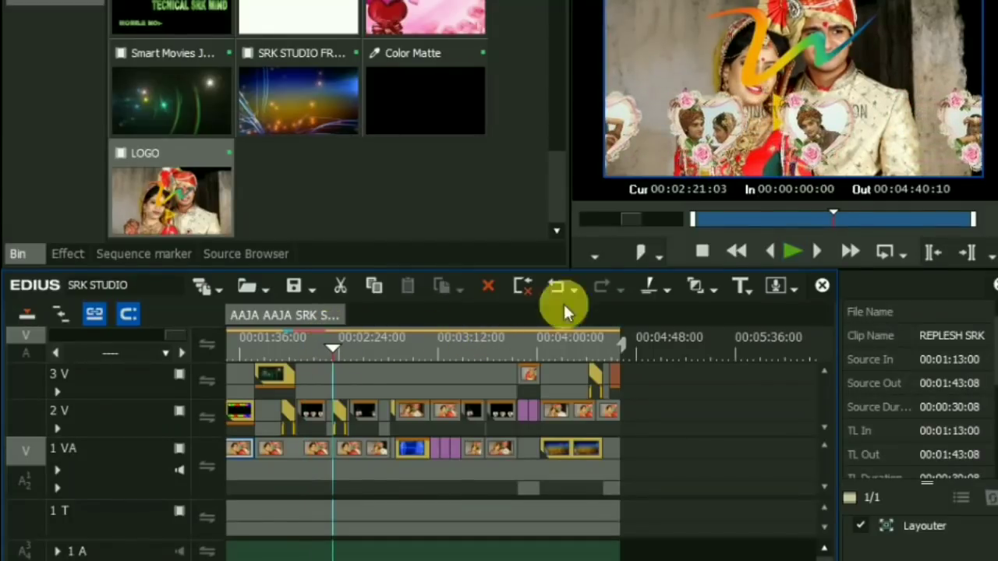
pyautogui.click(789, 250)
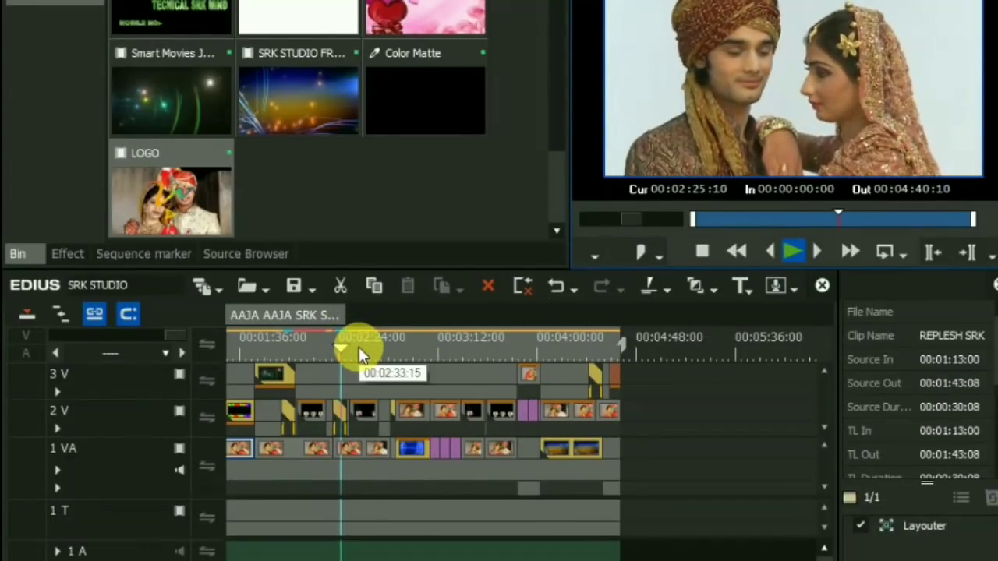
pyautogui.click(359, 347)
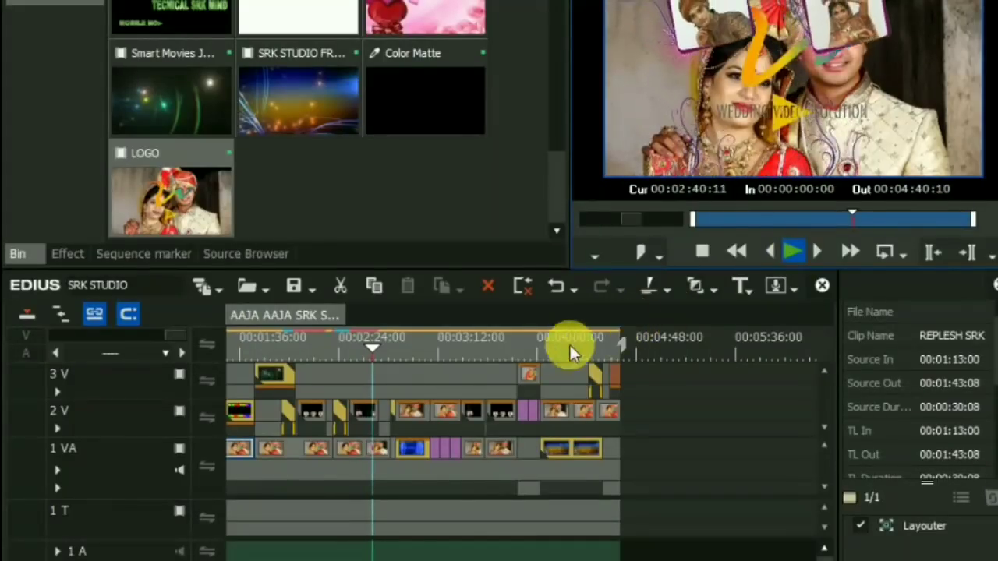
# Play the timeline from 00:02:49:00 through the section with the pink heart background
pyautogui.click(389, 354)
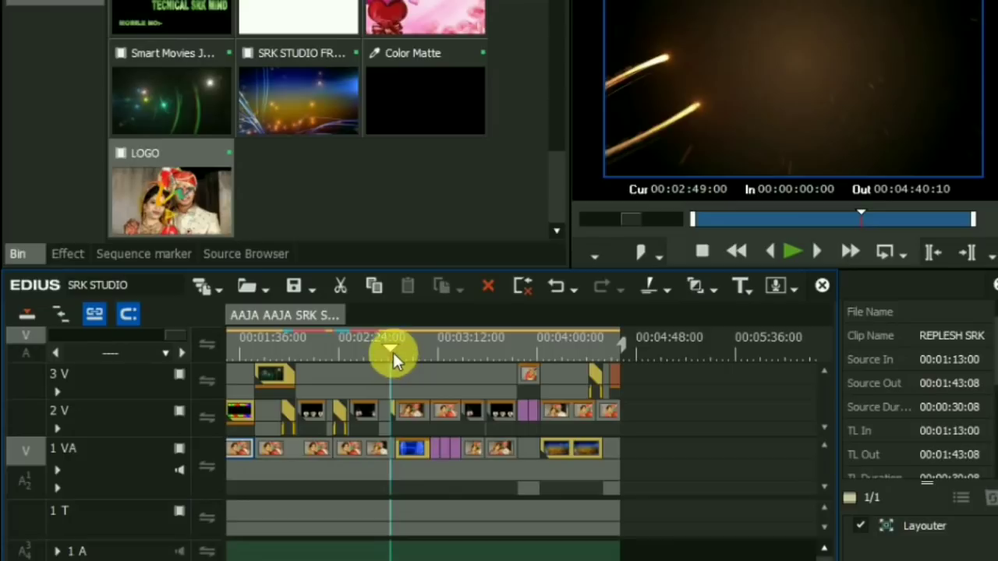
pyautogui.click(789, 250)
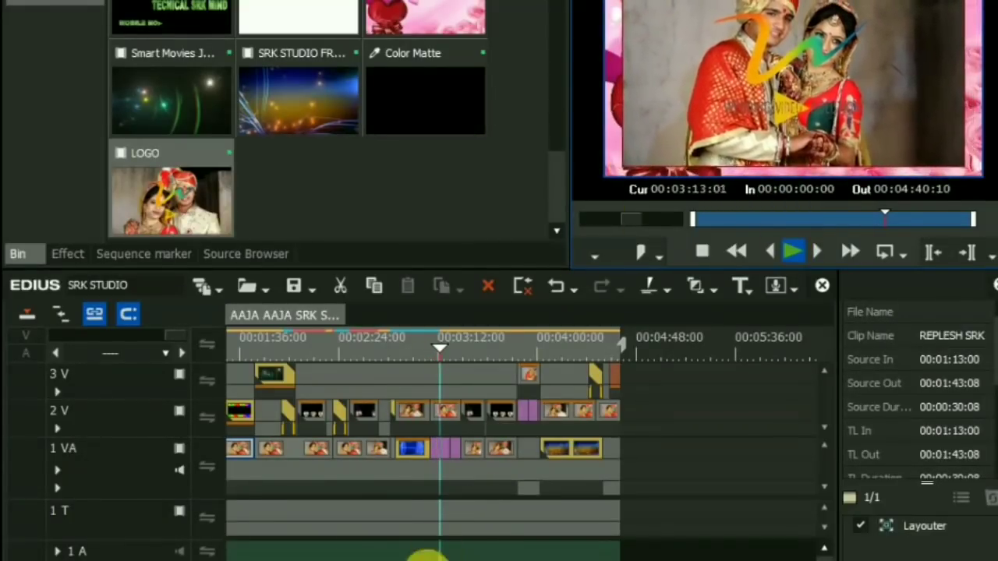
pyautogui.hscroll(3, 522, 420)
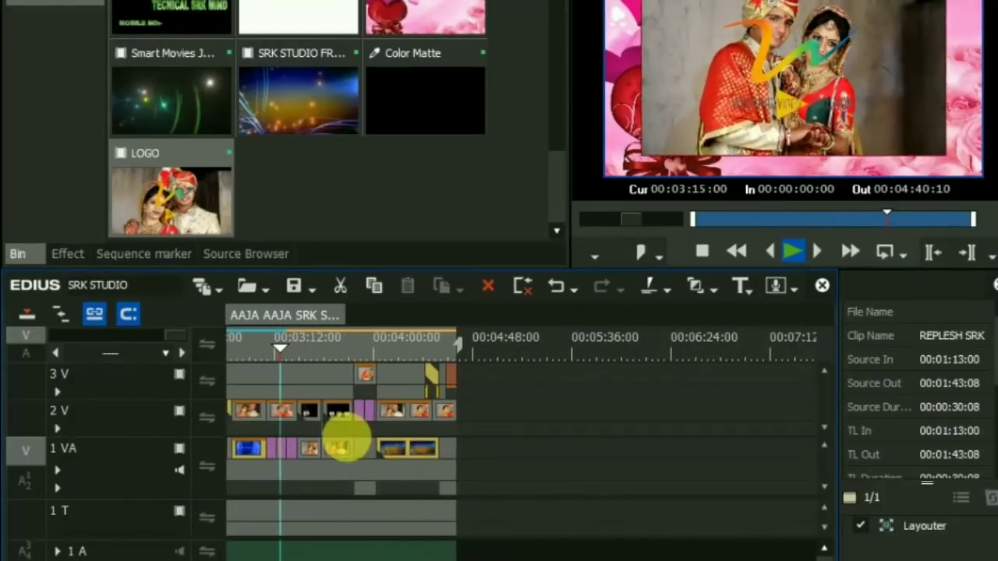
# Preview the photo-frame section from 00:03:22:02, partly at full screen, and the pink heart background section around 00:03:53
pyautogui.click(295, 349)
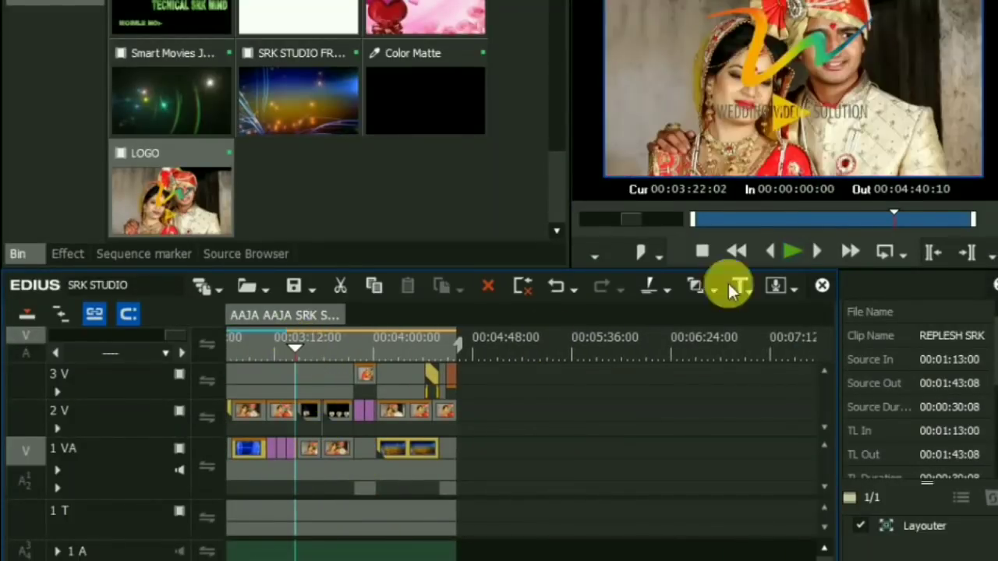
pyautogui.click(791, 254)
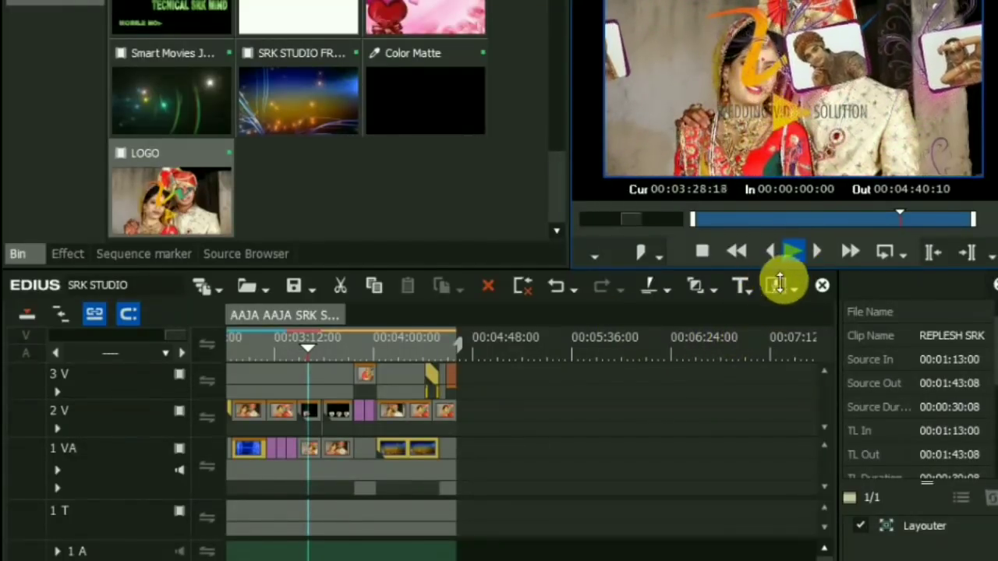
pyautogui.doubleClick(810, 137)
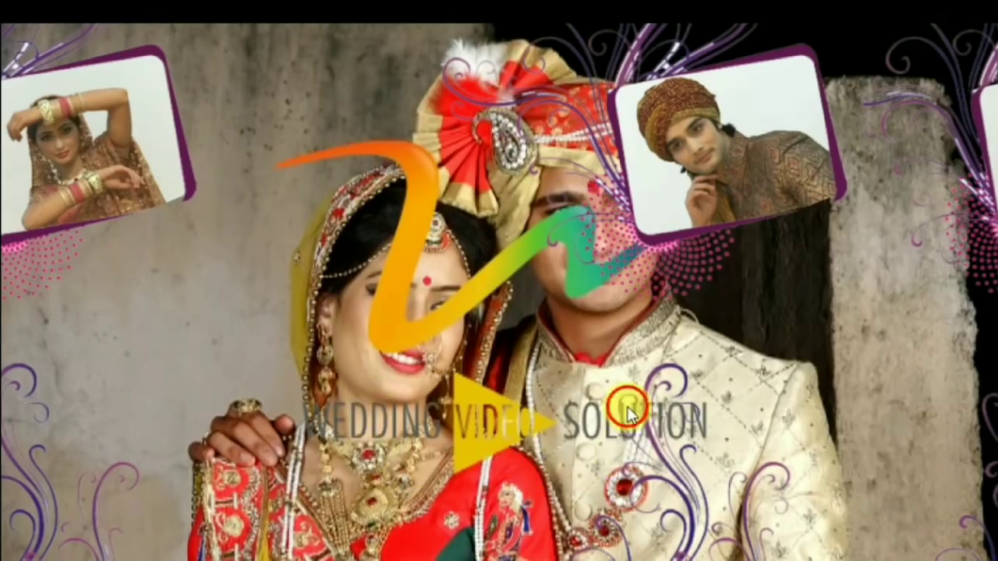
pyautogui.doubleClick(627, 413)
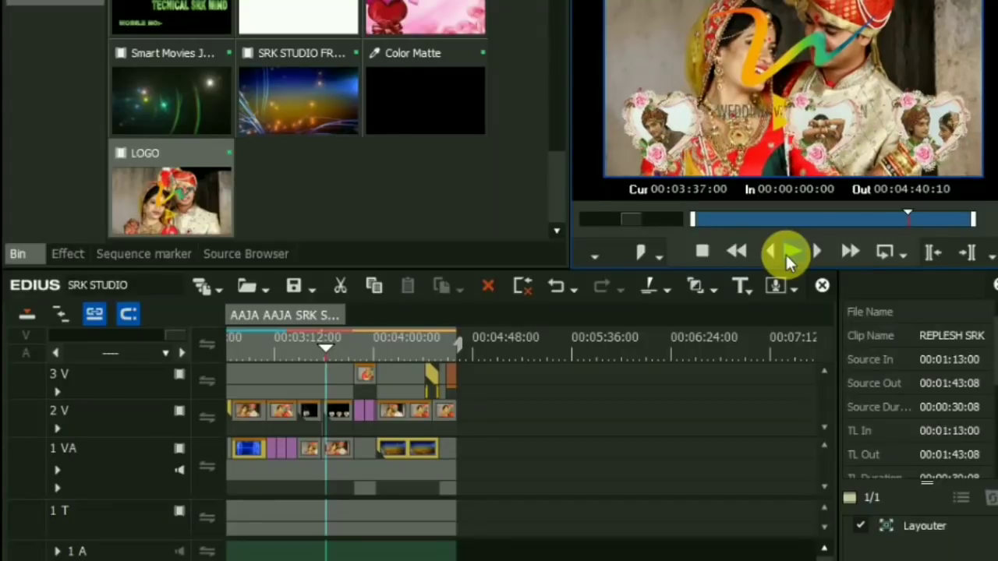
pyautogui.click(355, 340)
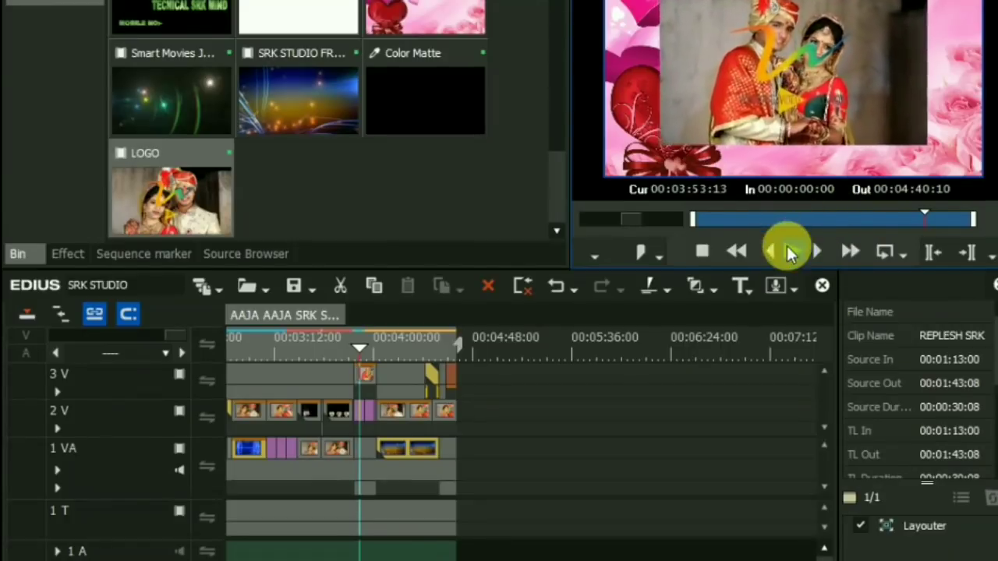
# Preview the blue light-streak background section from 00:04:01:11, partly at full screen, and continue the preview from 00:04:22:14
pyautogui.click(375, 344)
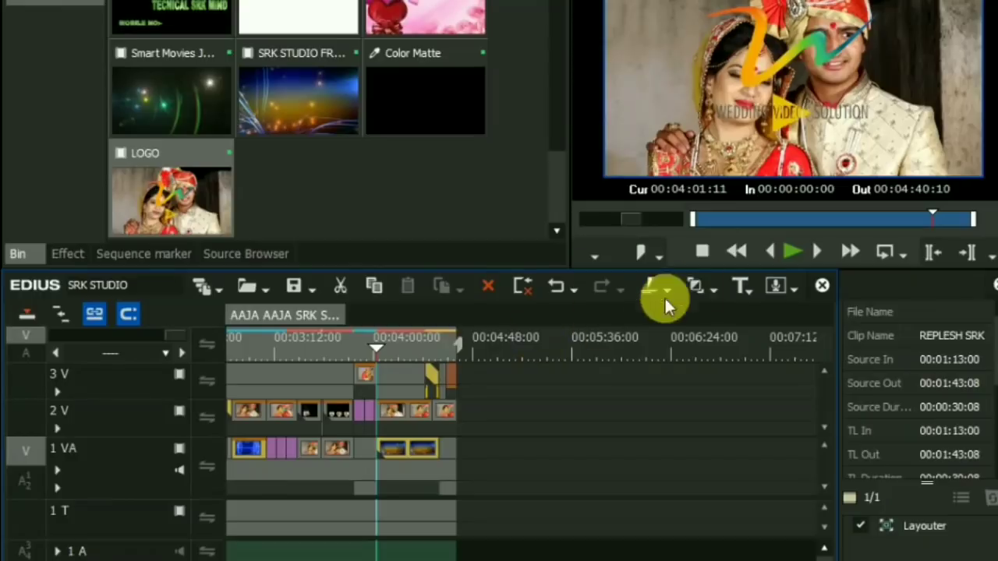
pyautogui.click(795, 252)
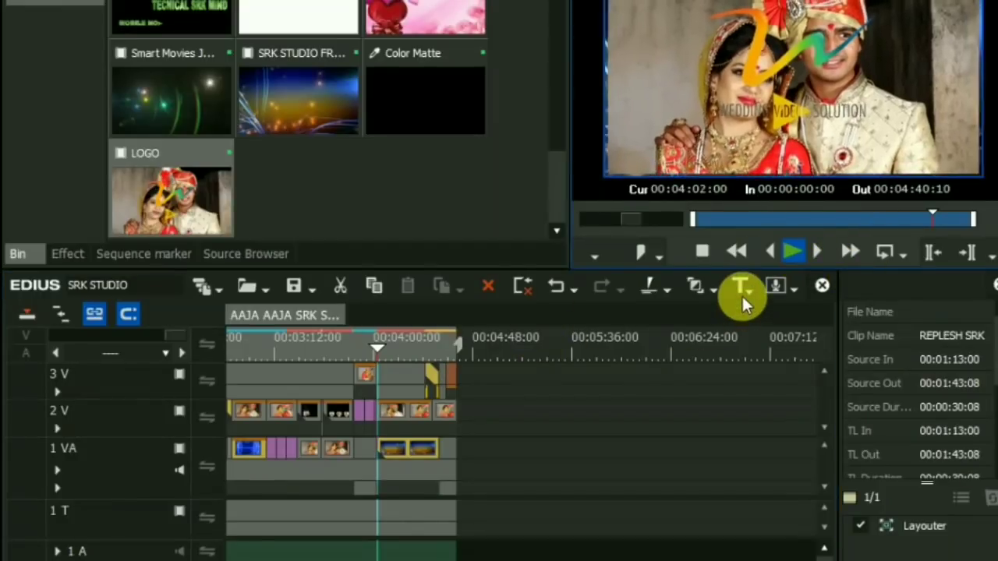
pyautogui.doubleClick(711, 93)
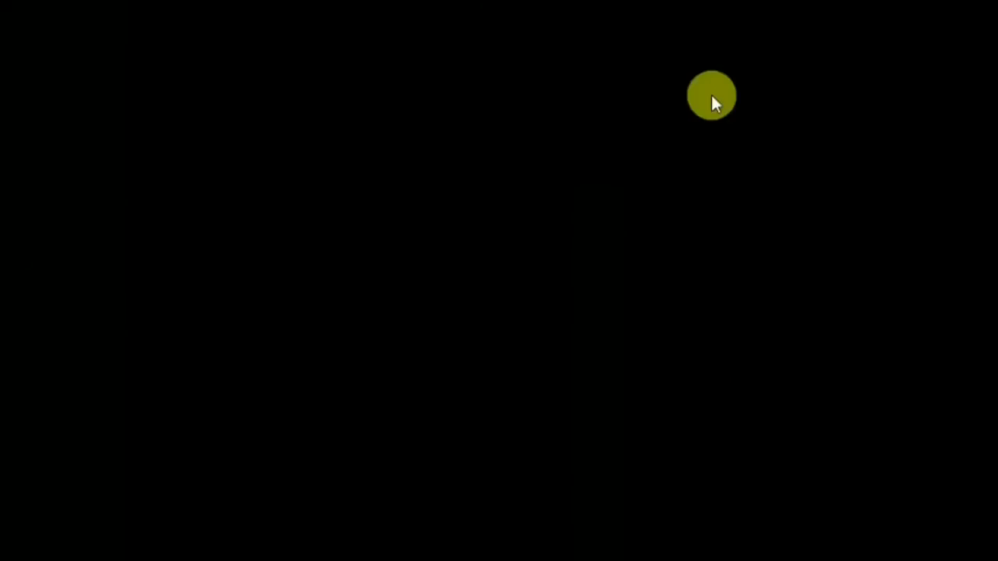
pyautogui.click(700, 239)
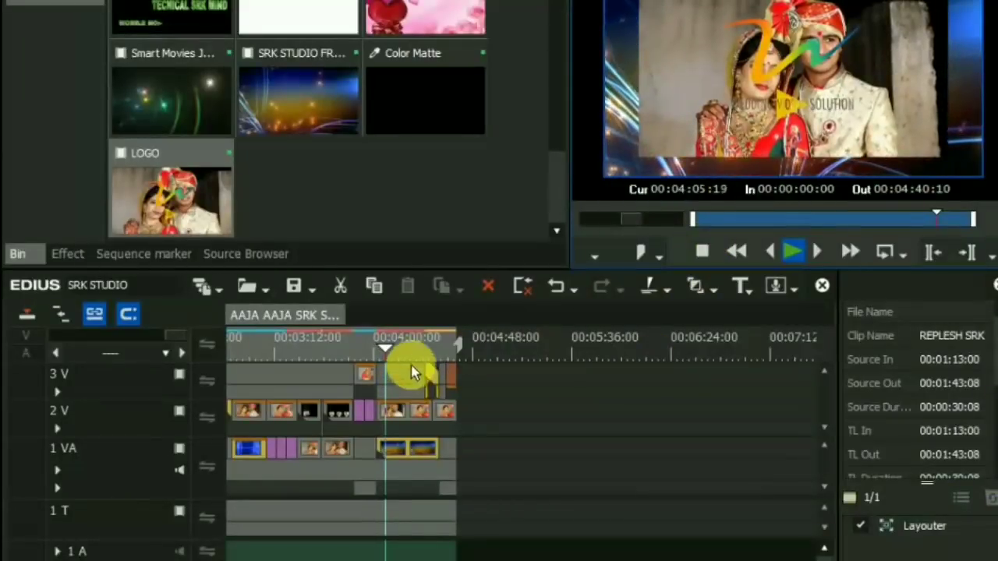
pyautogui.click(420, 341)
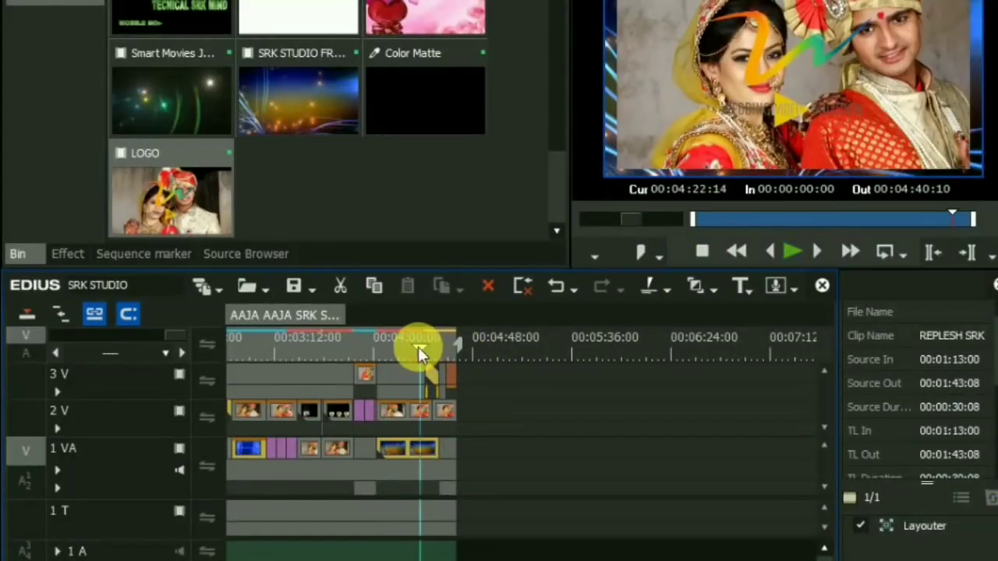
pyautogui.click(790, 251)
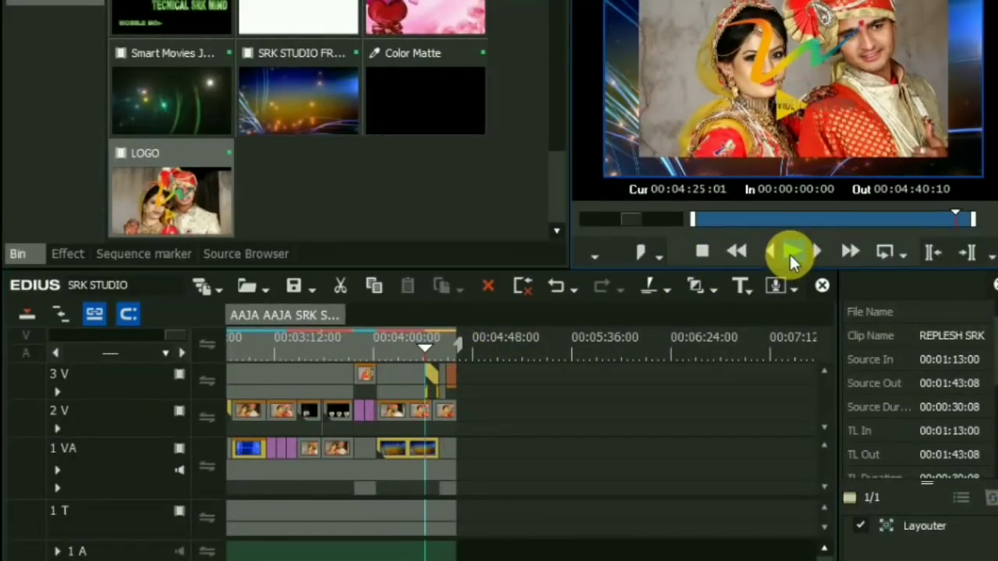